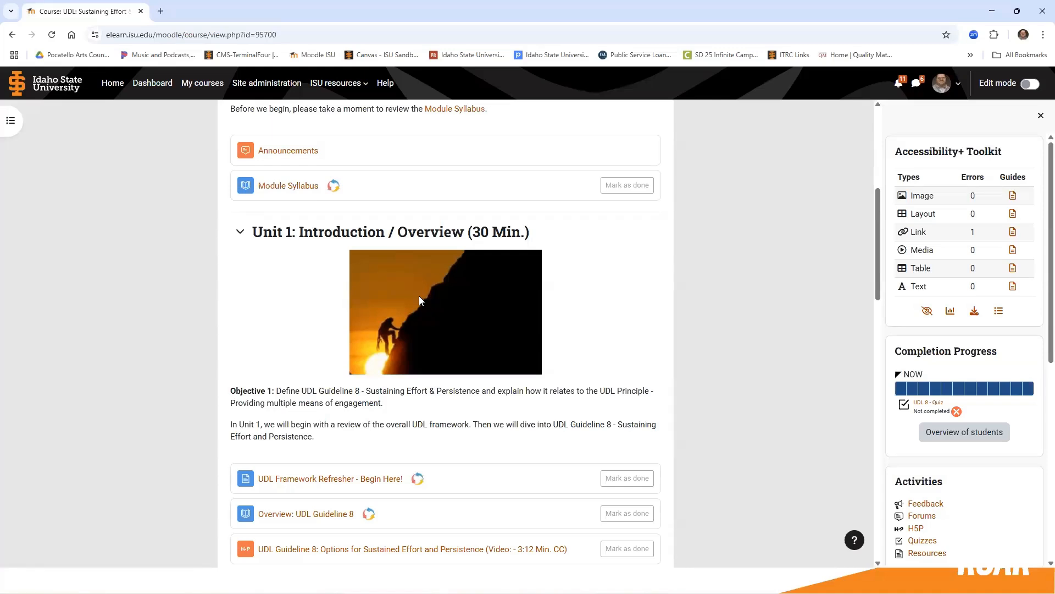
Open the backup settings for the UDL: Sustaining Effort & Persistence course through its course reuse options.
scroll(419, 296, "up", 6)
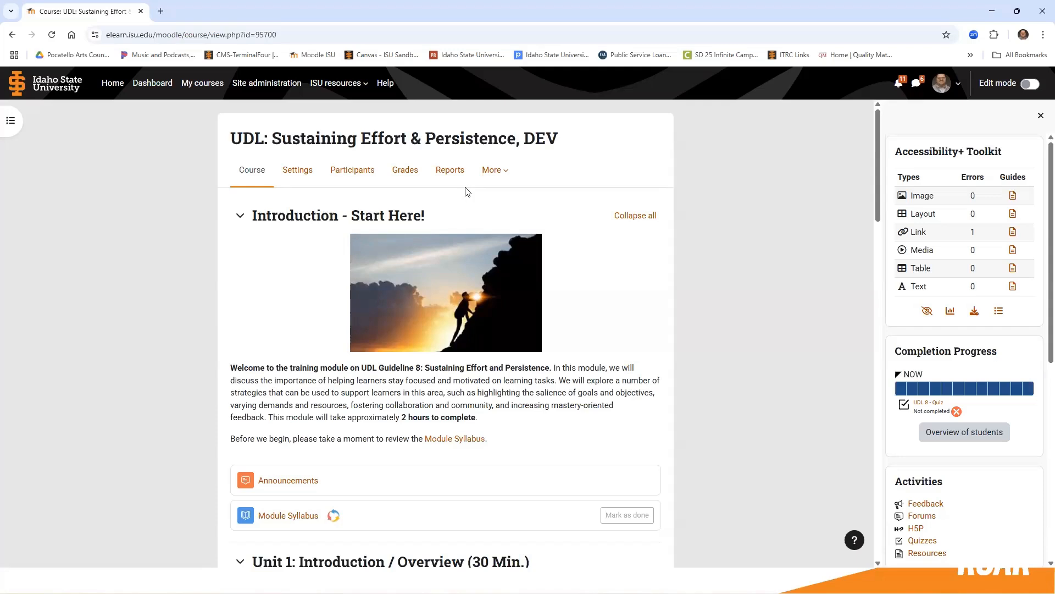
left_click(492, 172)
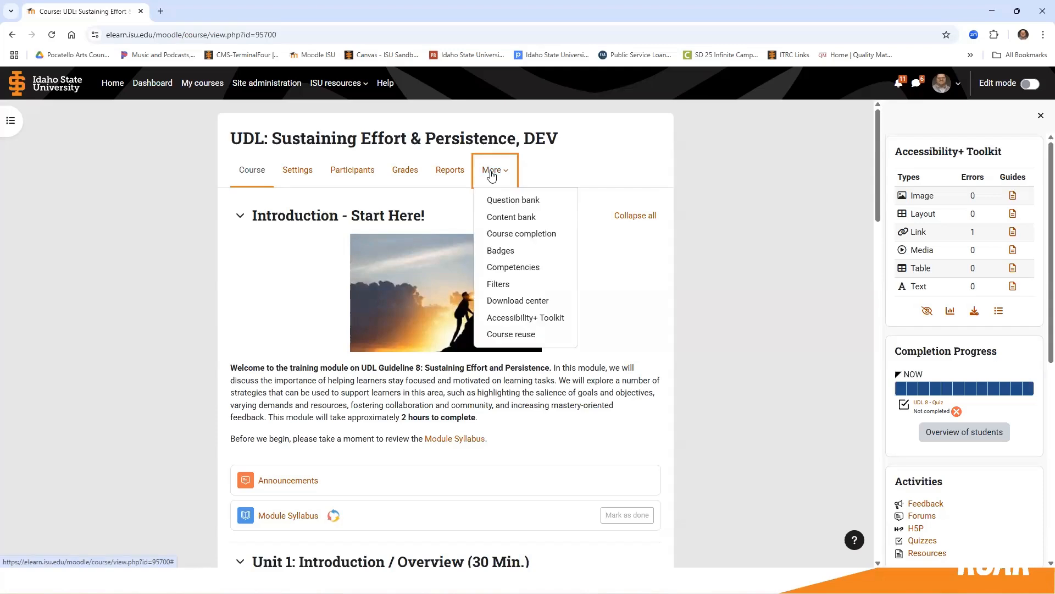
left_click(518, 334)
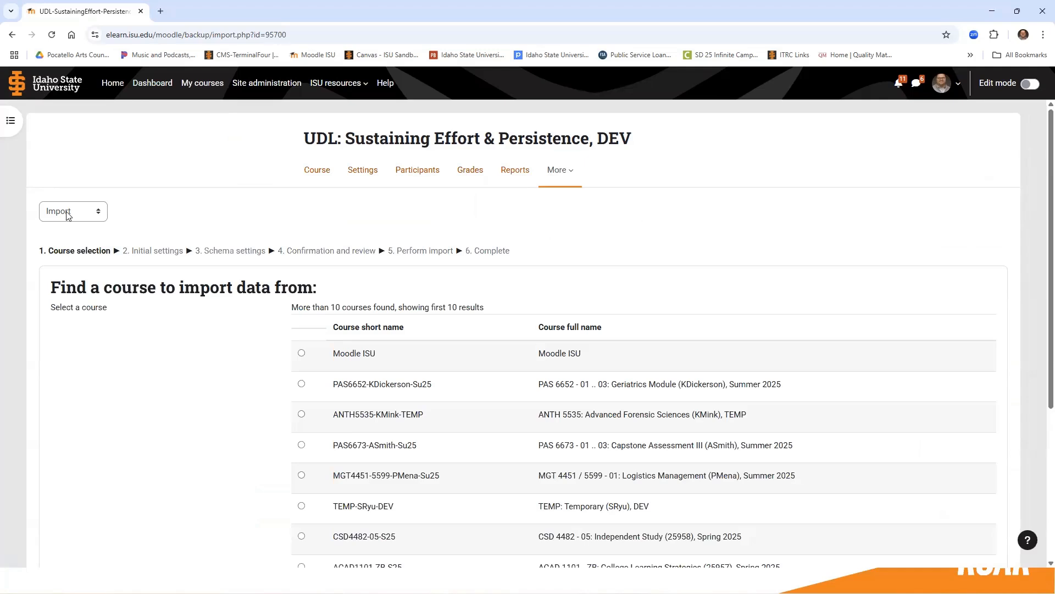
left_click(100, 215)
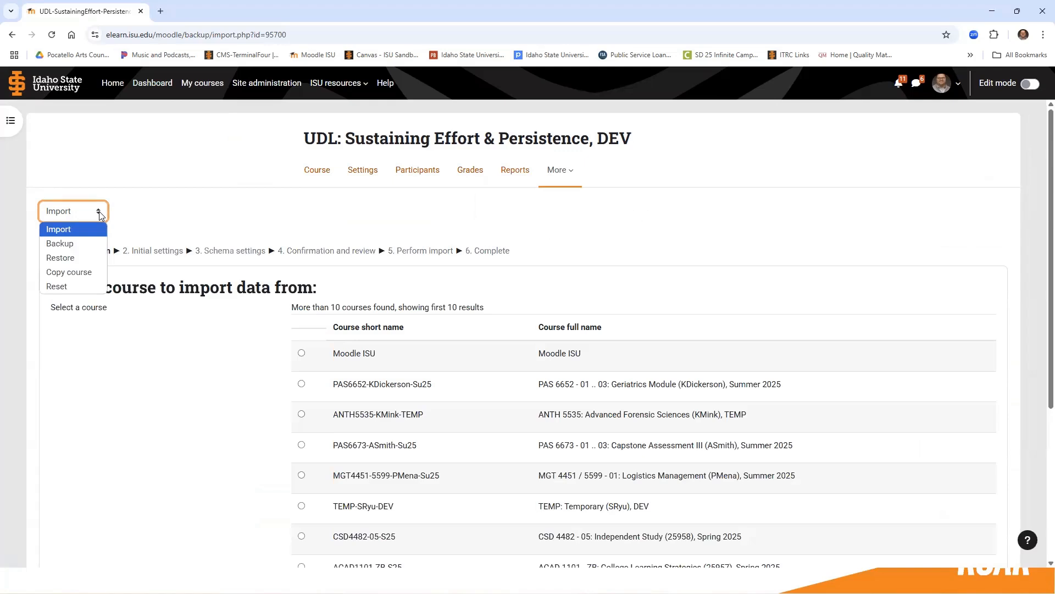
left_click(88, 248)
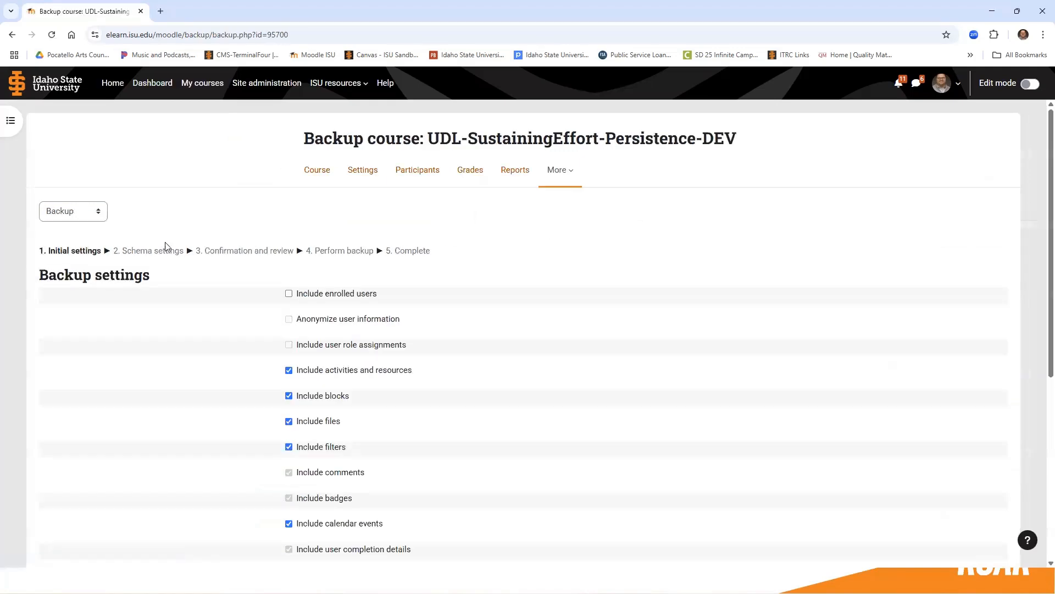
Review the backup settings, keep content bank content included, run the backup straight to the final step and continue to the backup file list.
scroll(307, 234, "down", 2)
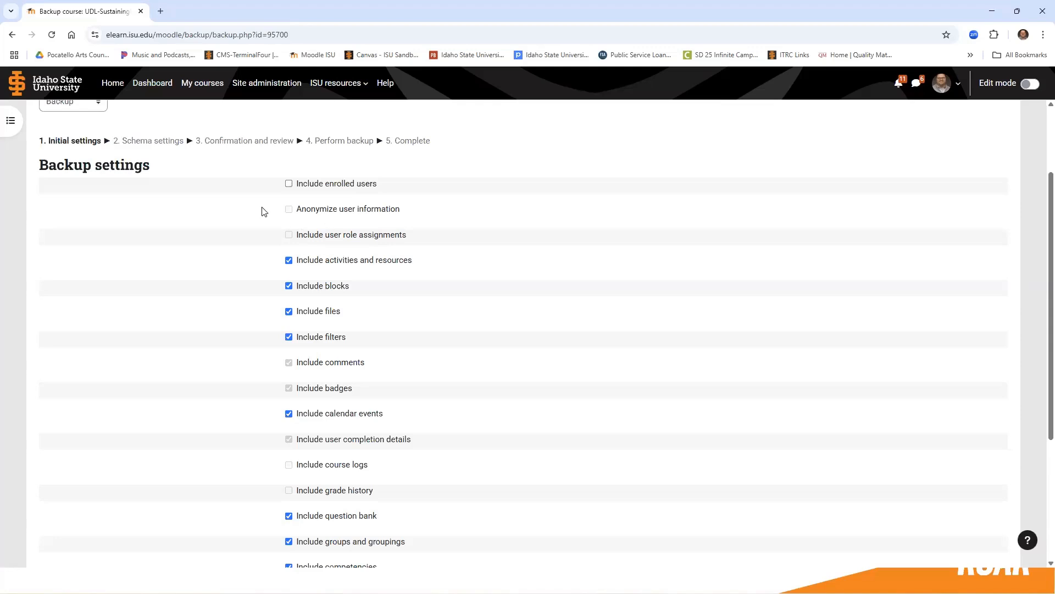
scroll(290, 226, "down", 2)
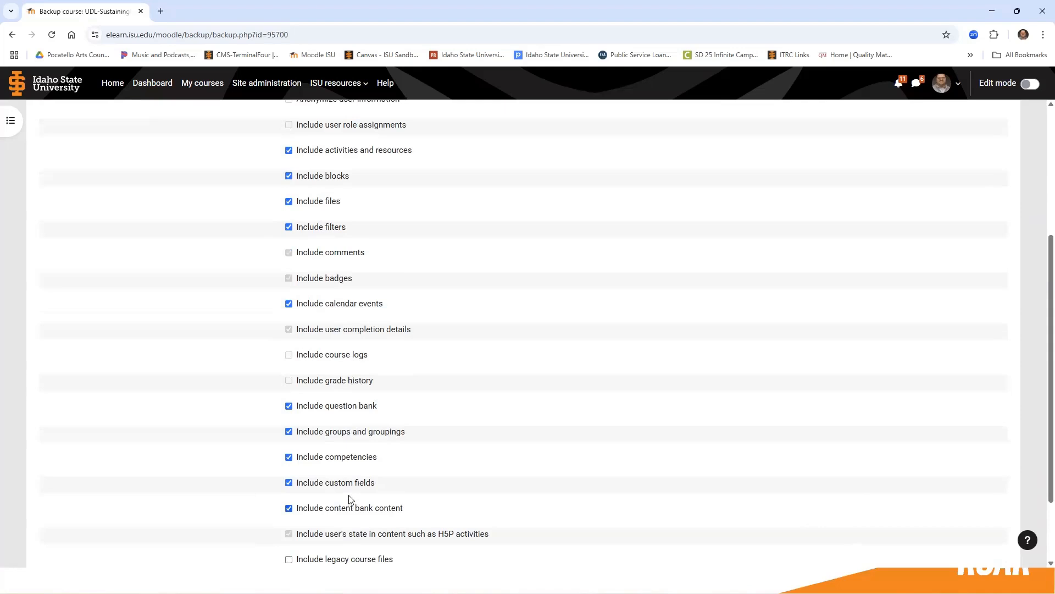
scroll(340, 505, "down", 1)
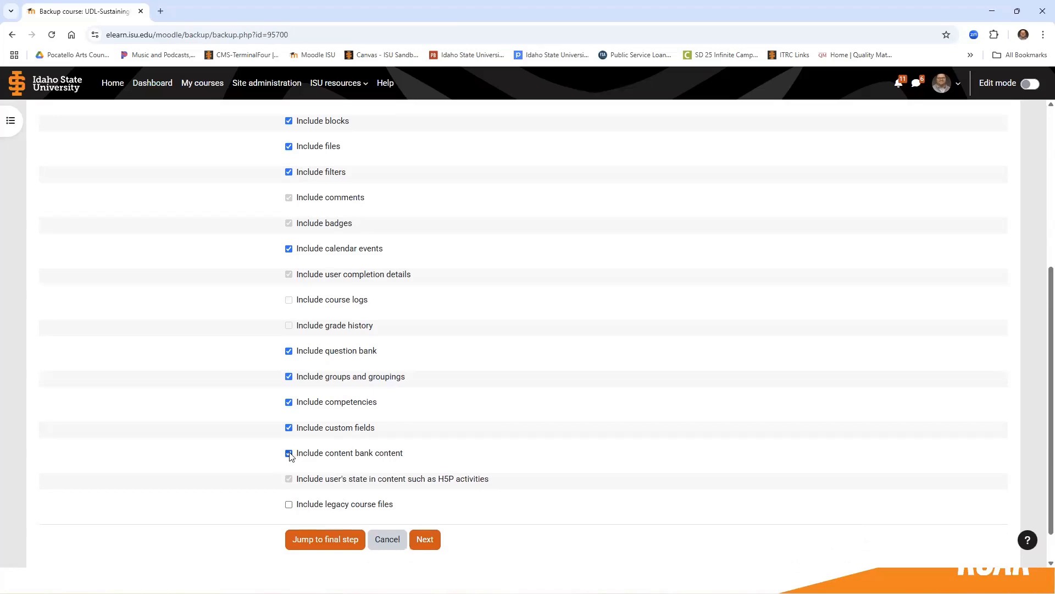
left_click(289, 454)
left_click(290, 454)
scroll(304, 386, "up", 3)
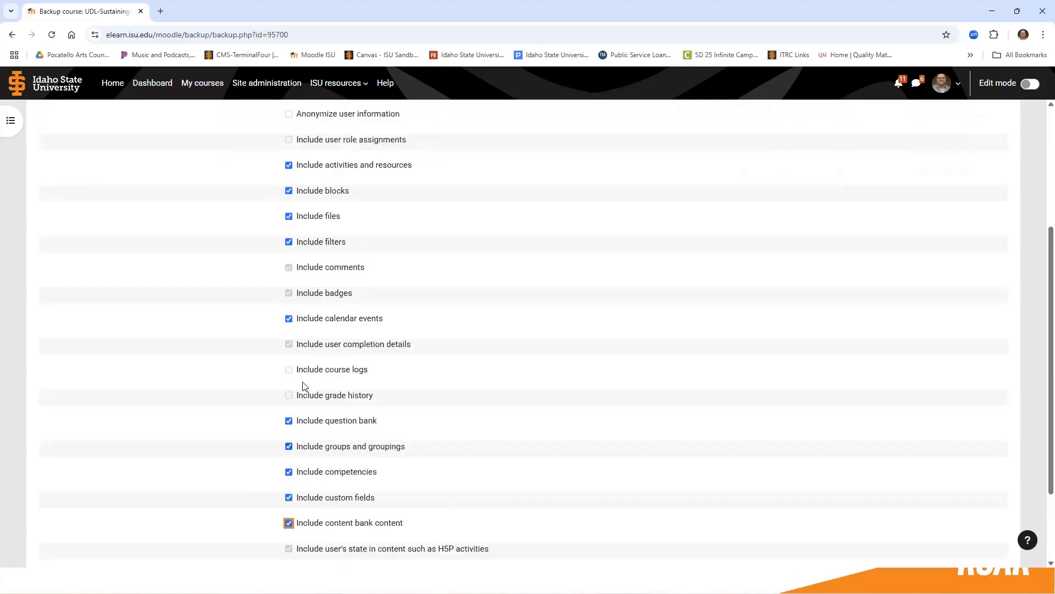
scroll(295, 269, "down", 4)
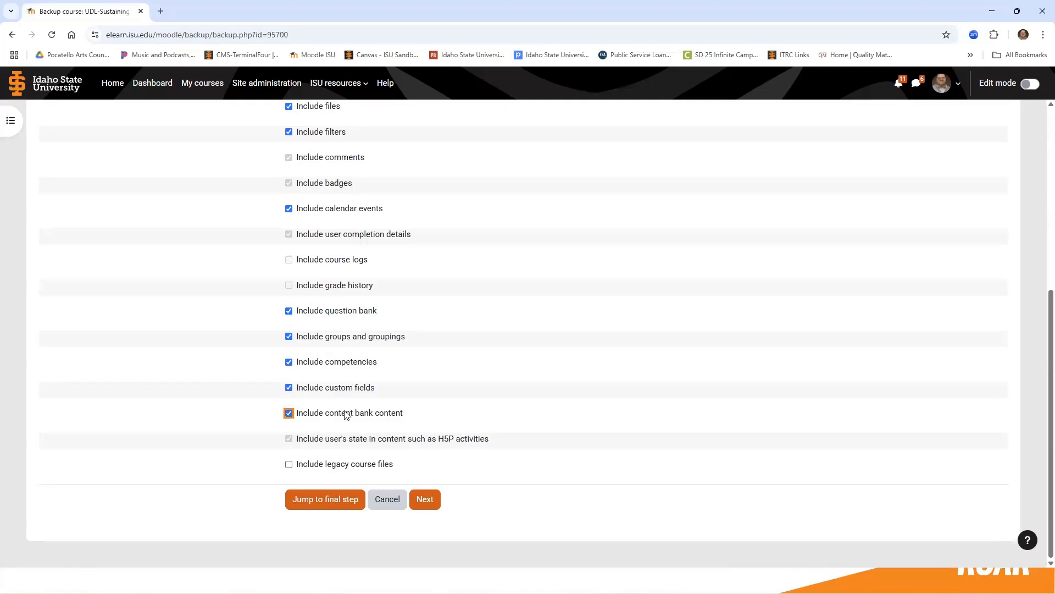
scroll(328, 285, "up", 3)
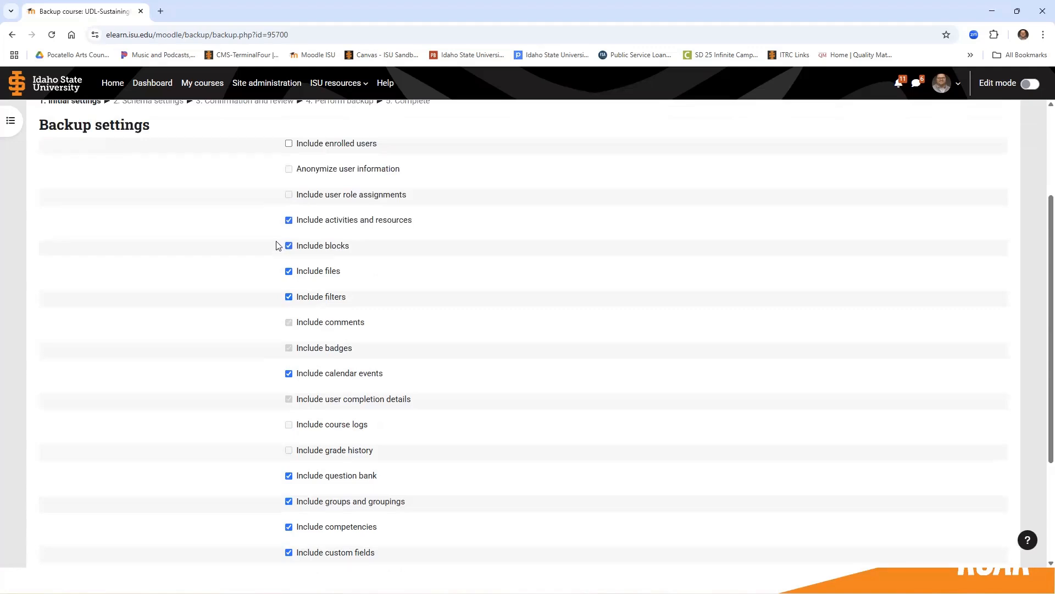
scroll(228, 325, "down", 3)
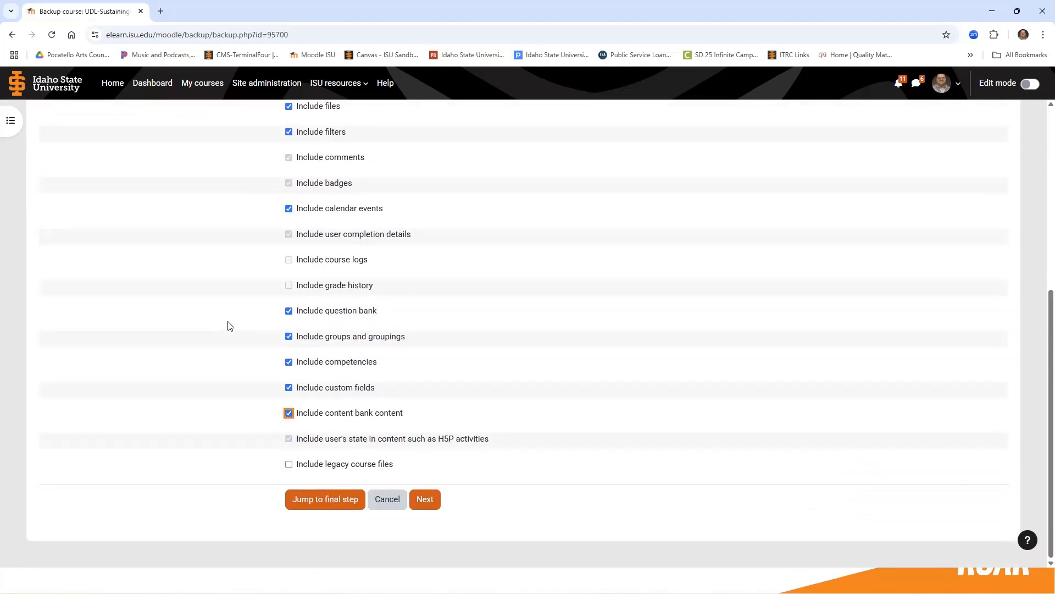
left_click(315, 502)
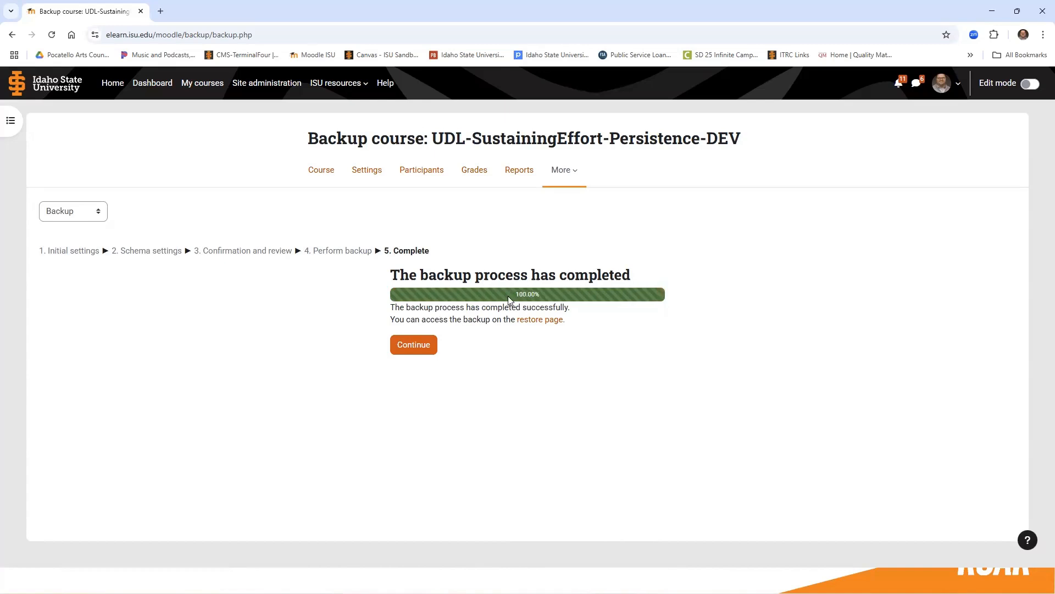
left_click(423, 352)
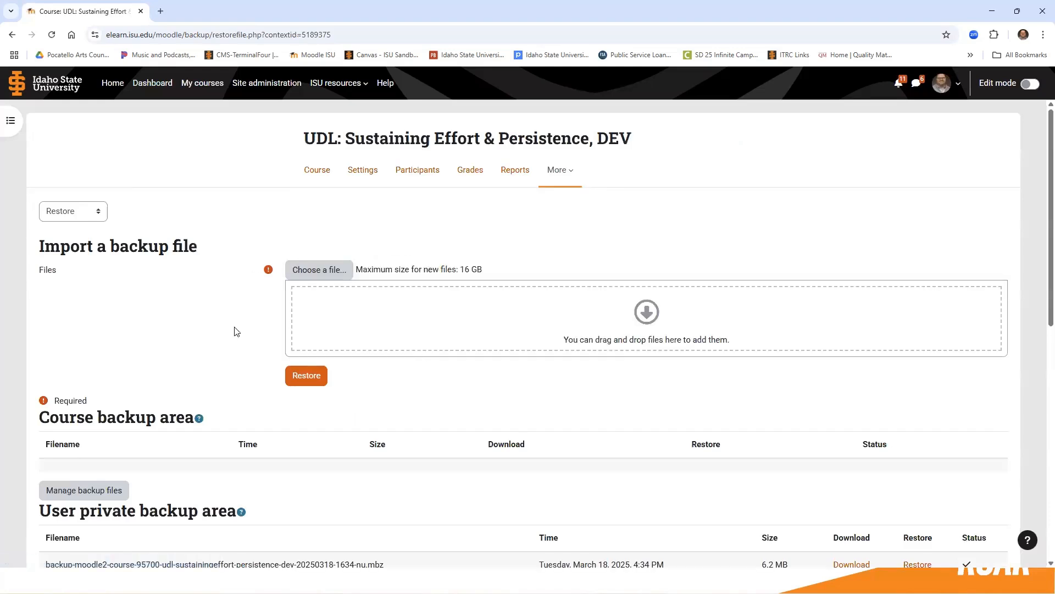
Download the March 18, 2025, 4:34 PM course backup from the user private backup area and check it in the browser's downloads.
scroll(237, 330, "down", 3)
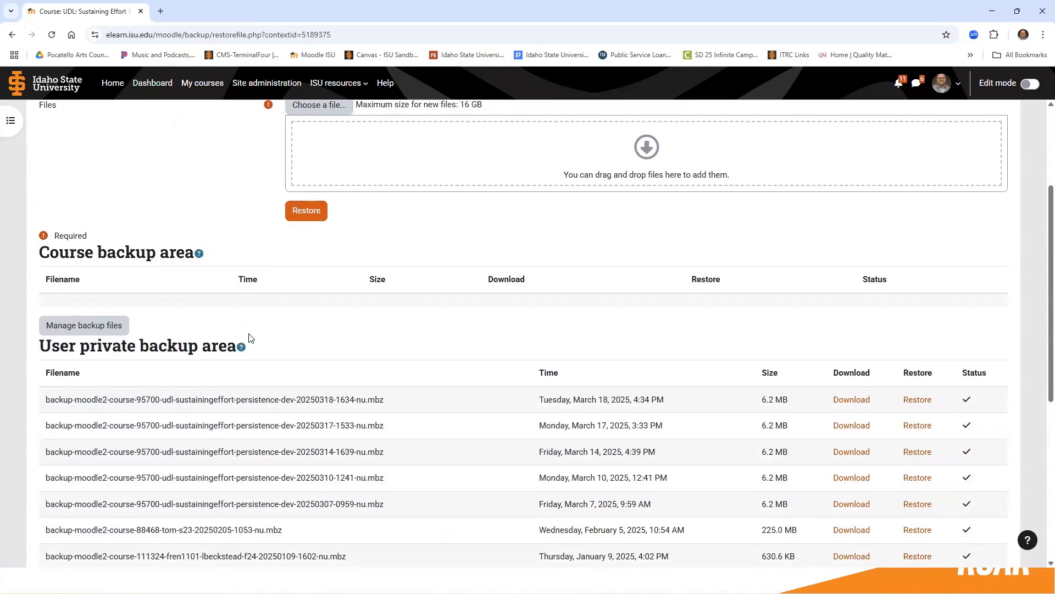
scroll(373, 423, "down", 6)
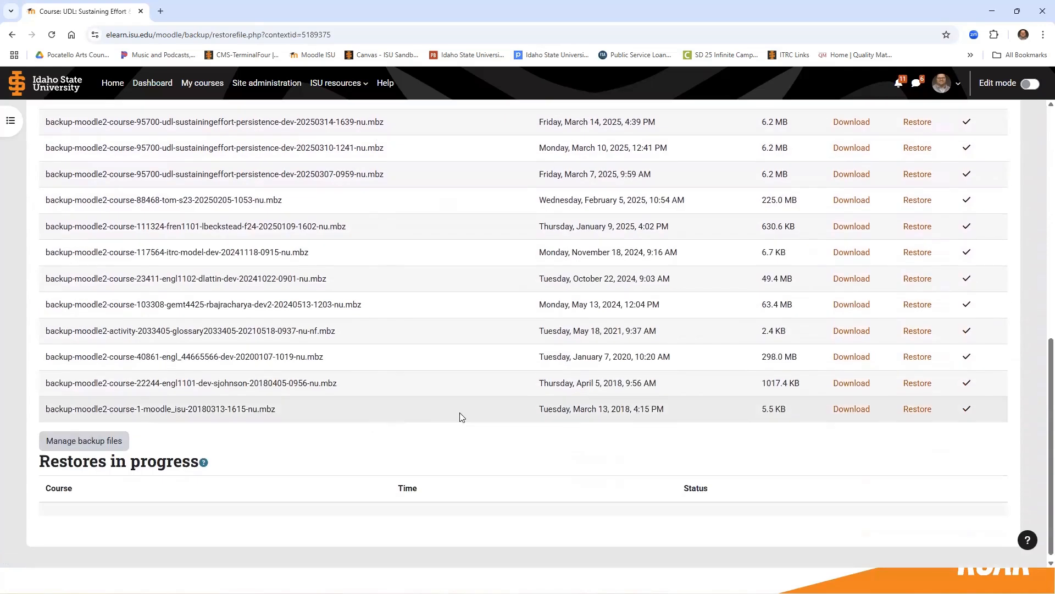
scroll(526, 407, "up", 4)
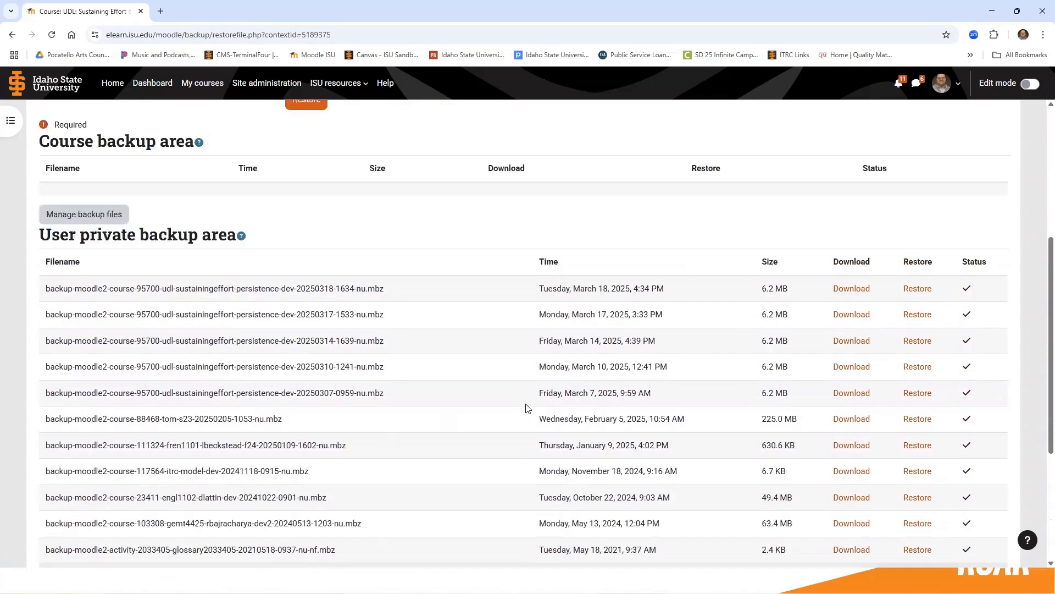
scroll(526, 407, "up", 2)
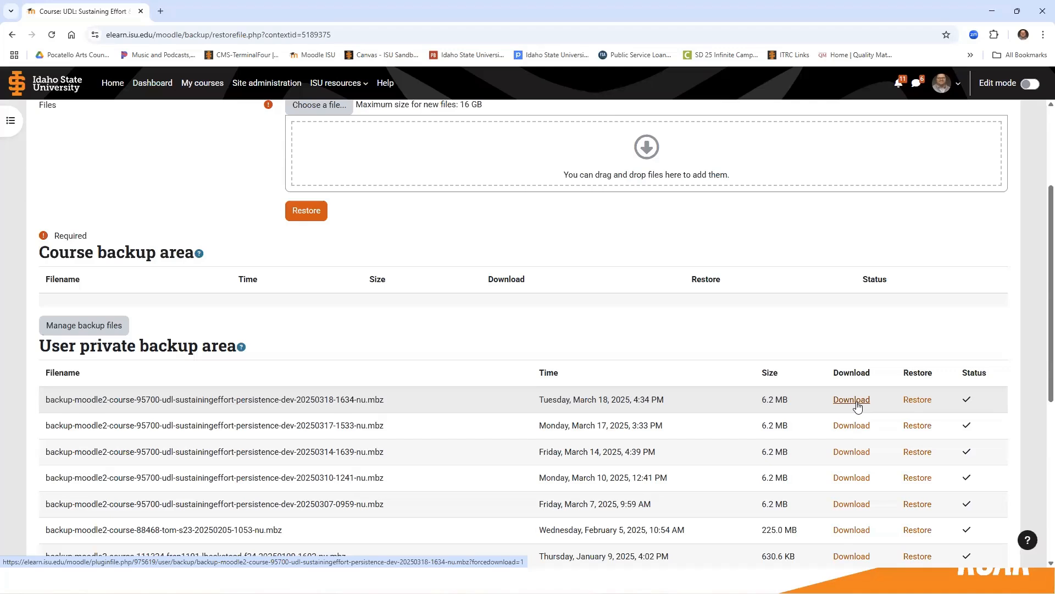
scroll(766, 396, "down", 1)
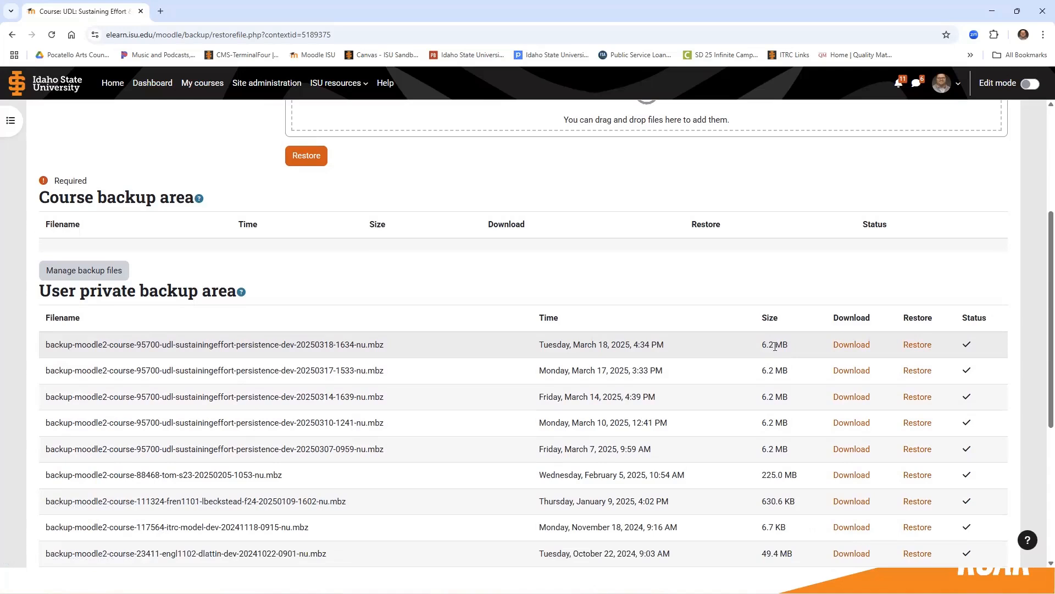
scroll(780, 363, "down", 2)
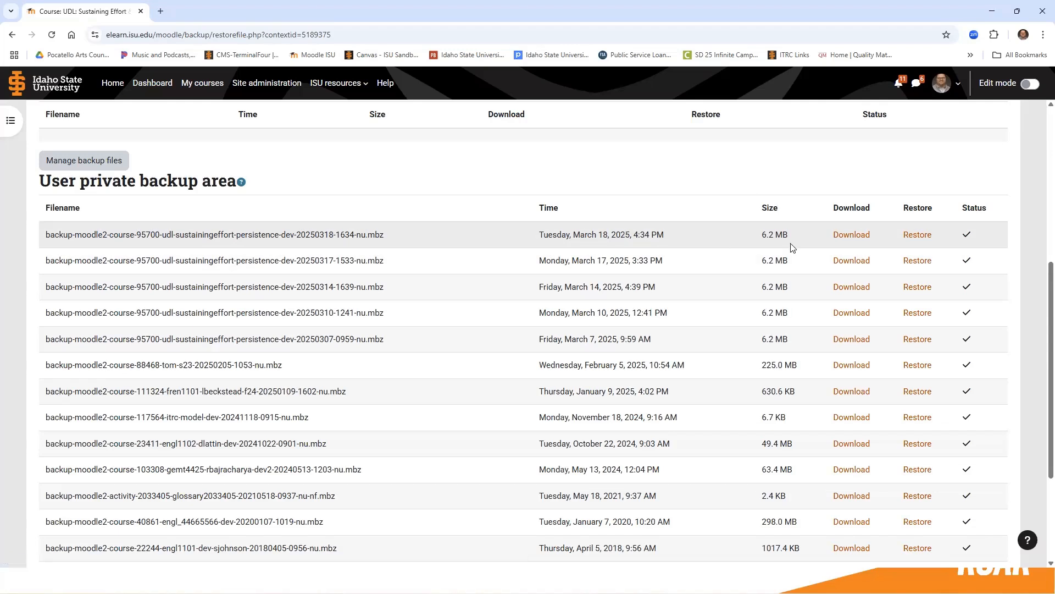
left_click(863, 236)
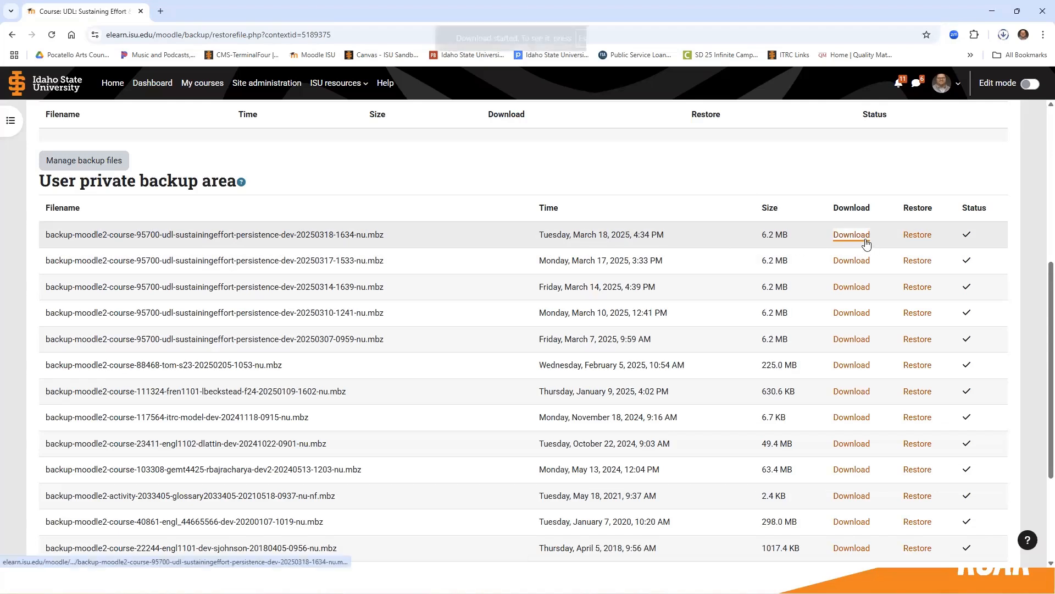
left_click(1001, 34)
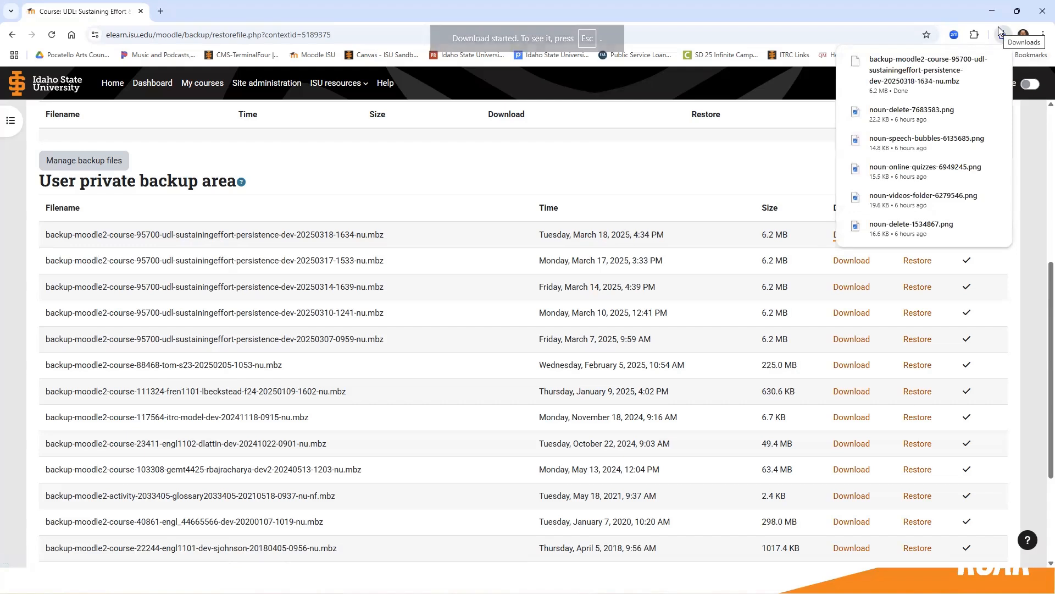
left_click(998, 26)
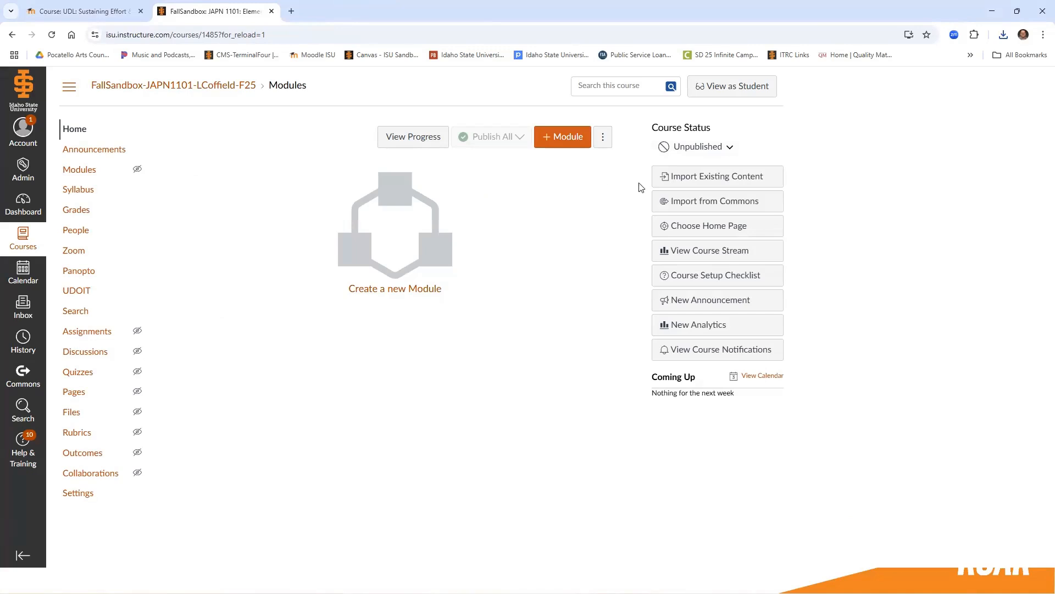
In the Canvas sandbox course, start importing existing content and set the content type to Moodle 1.9/2.x.
left_click(684, 177)
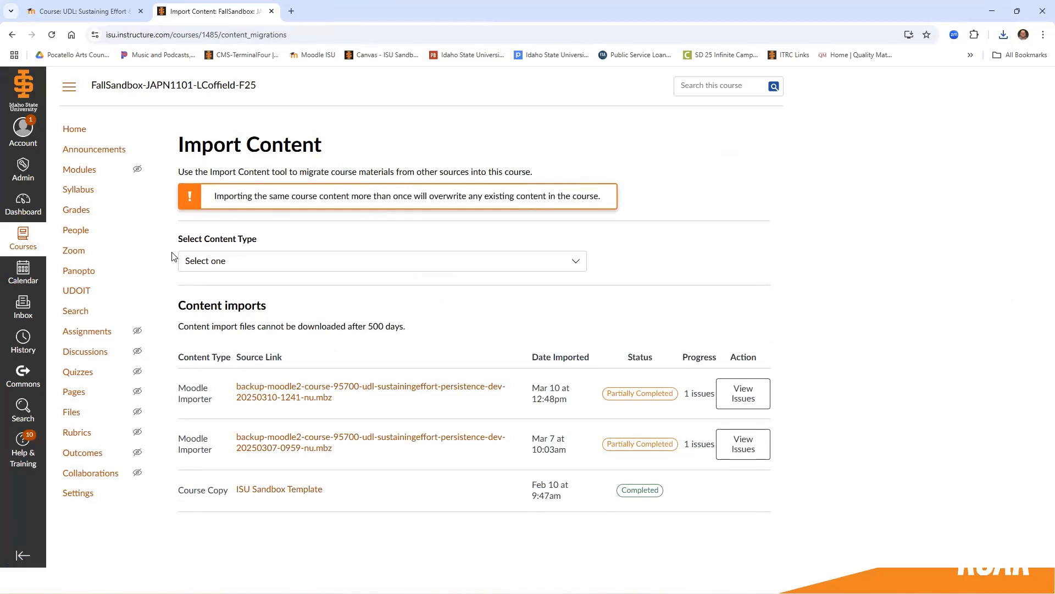
left_click(222, 263)
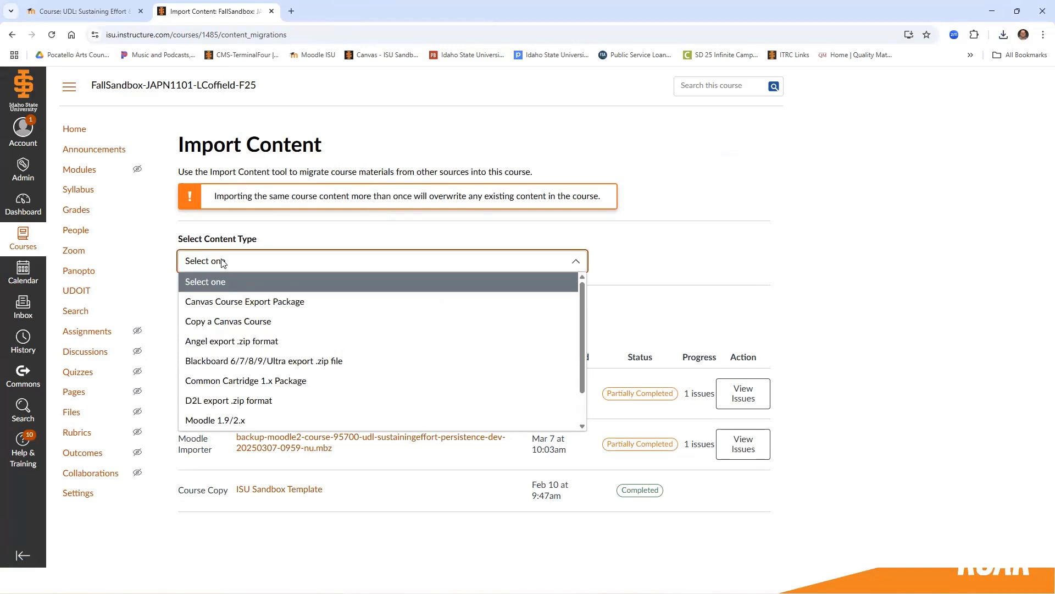
left_click(245, 419)
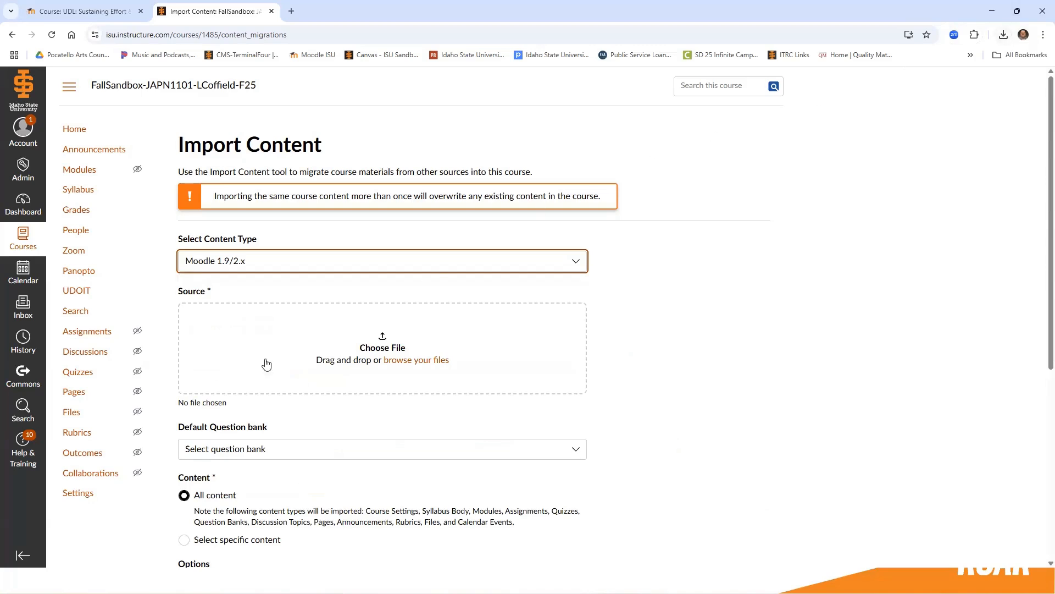
left_click(381, 350)
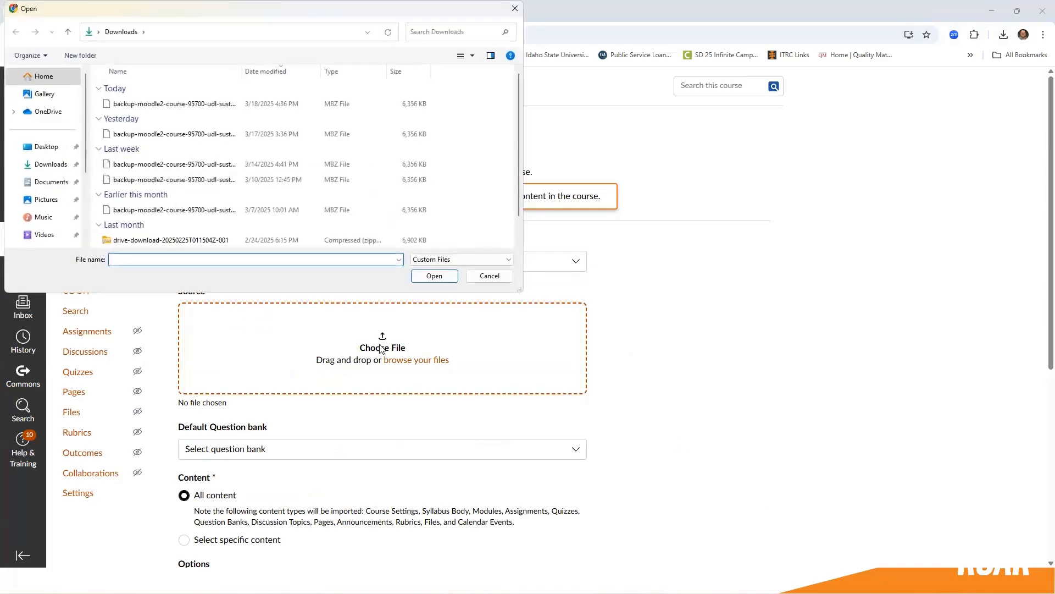
left_click(152, 105)
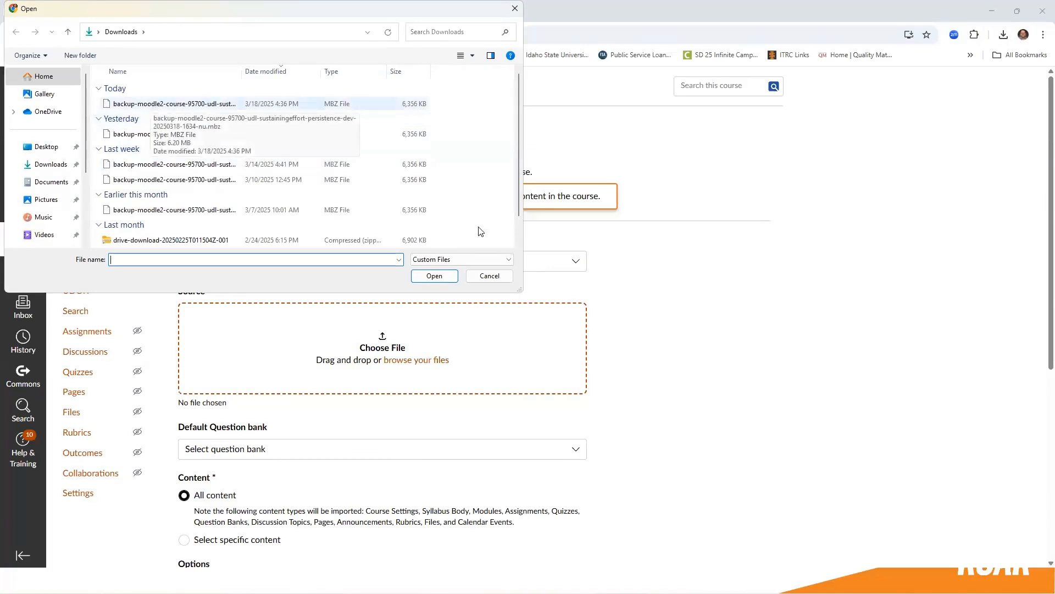
left_click(434, 276)
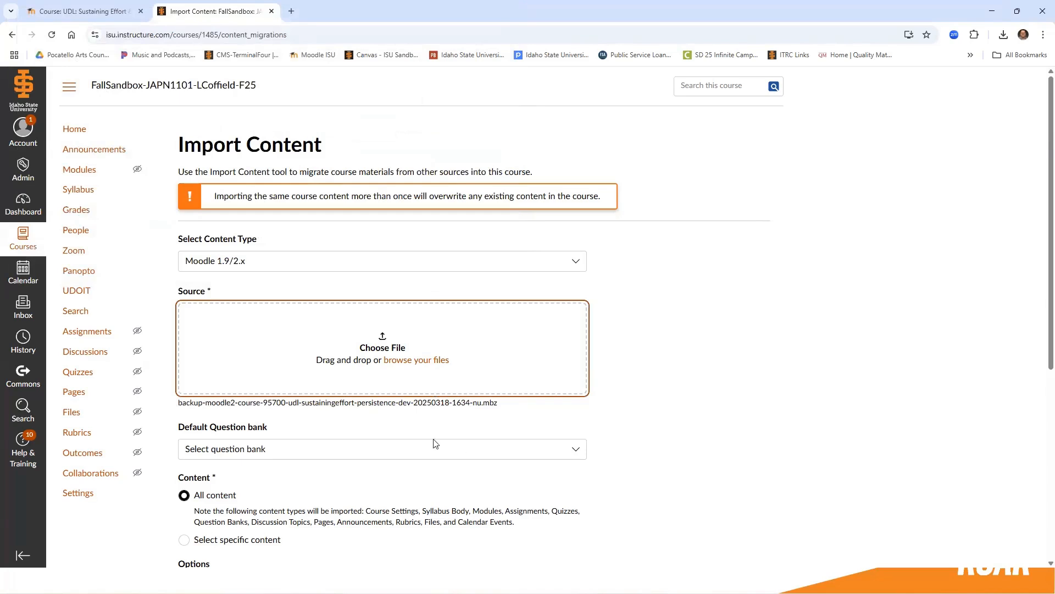
Set the import to all content, leaving the default question bank unselected and the adjustment of events and due dates off.
scroll(434, 443, "down", 3)
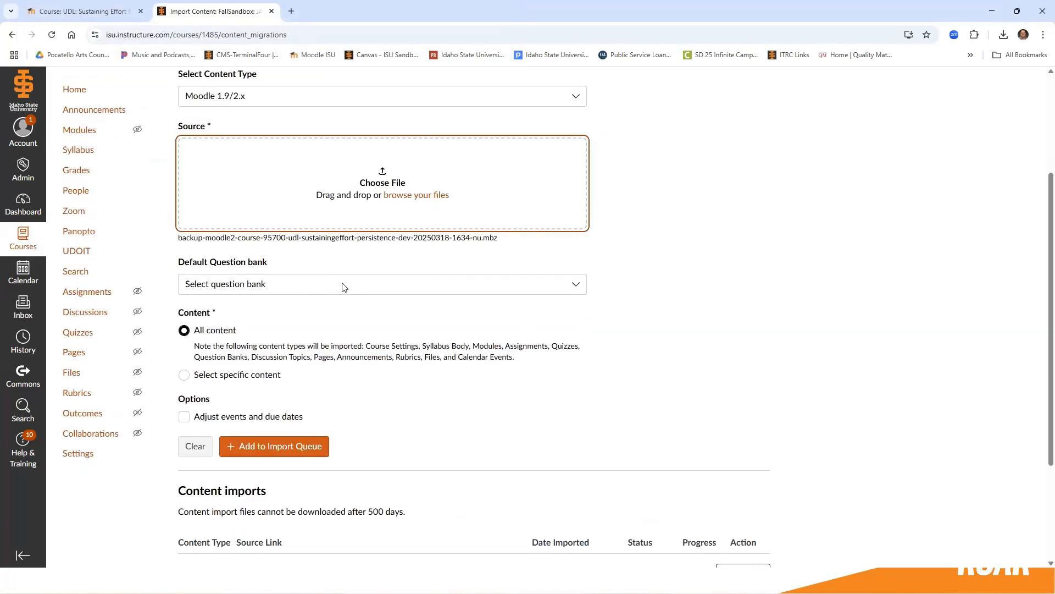
left_click(341, 286)
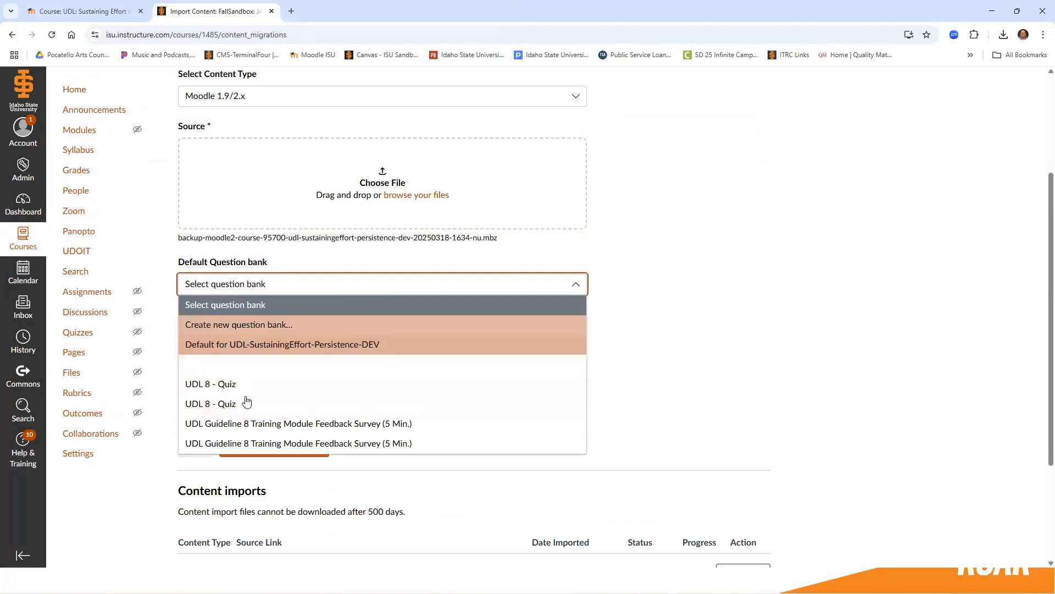
left_click(268, 309)
left_click(185, 330)
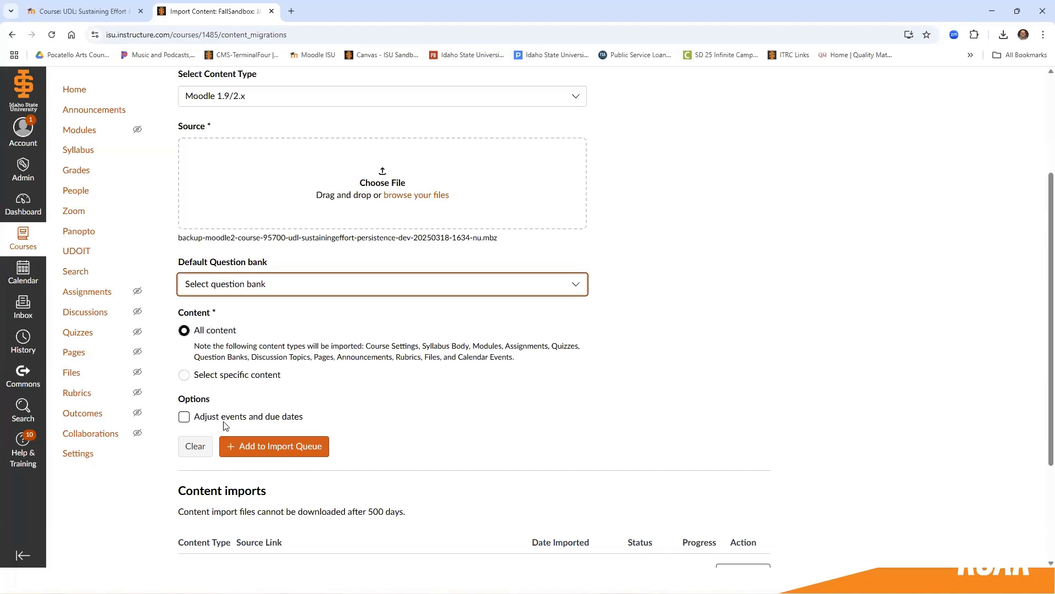
left_click(184, 418)
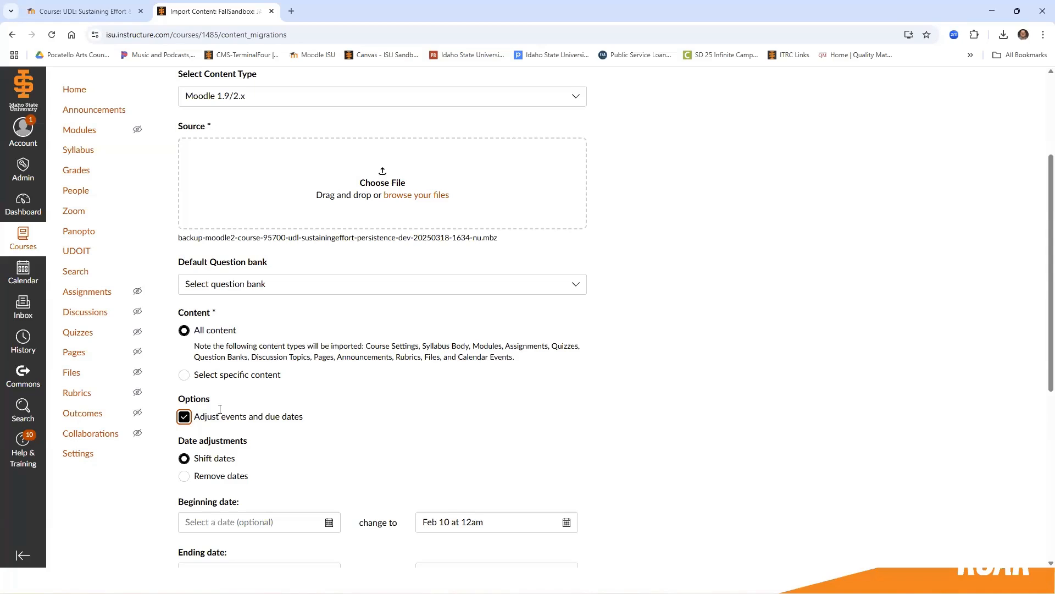
left_click(184, 417)
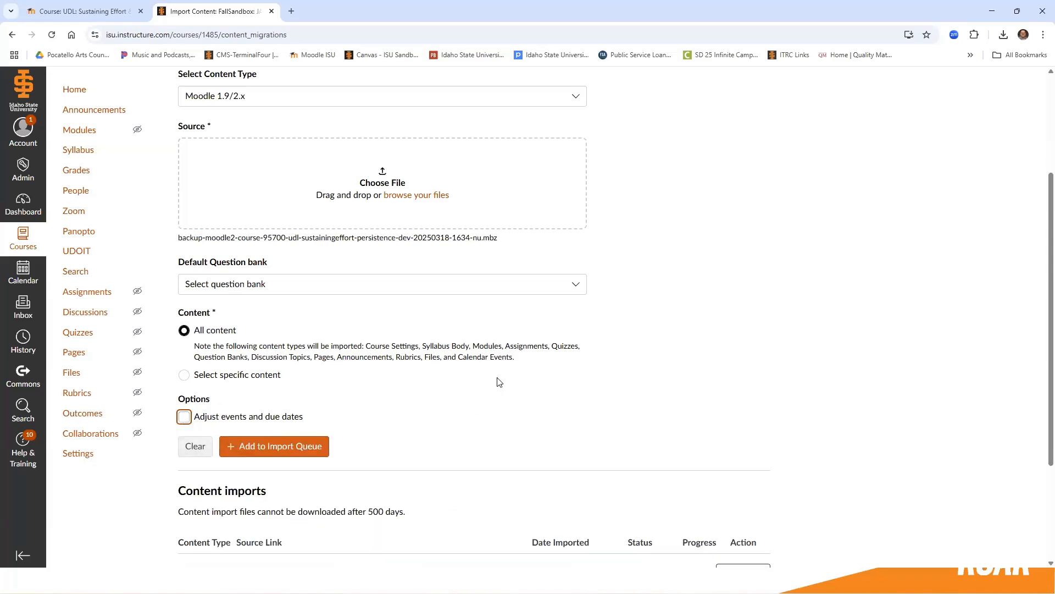
scroll(269, 365, "down", 2)
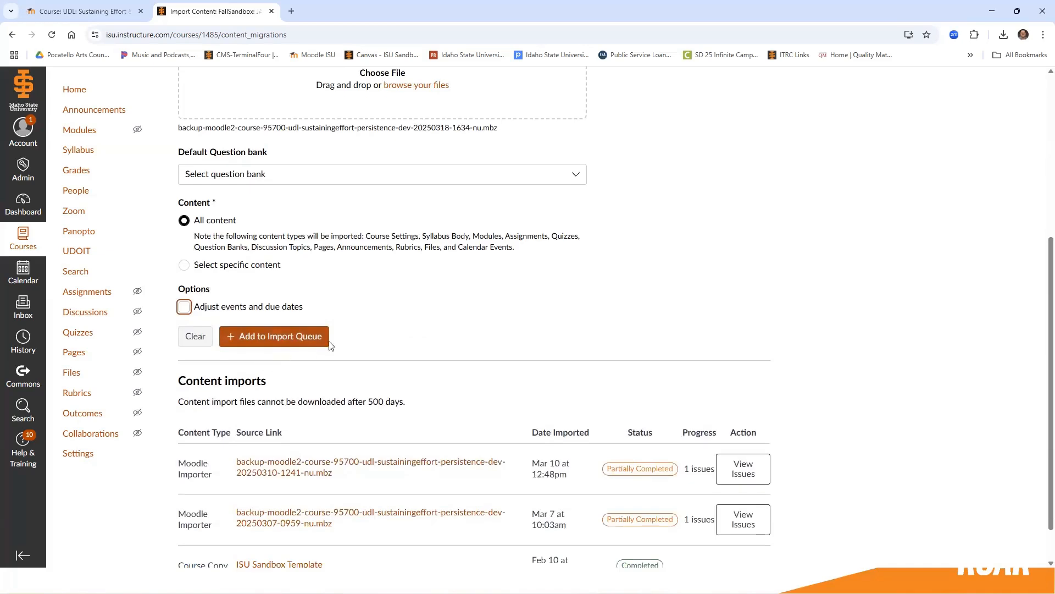
Add the Moodle backup to the import queue and view the issues reported for the March 18 import.
left_click(268, 336)
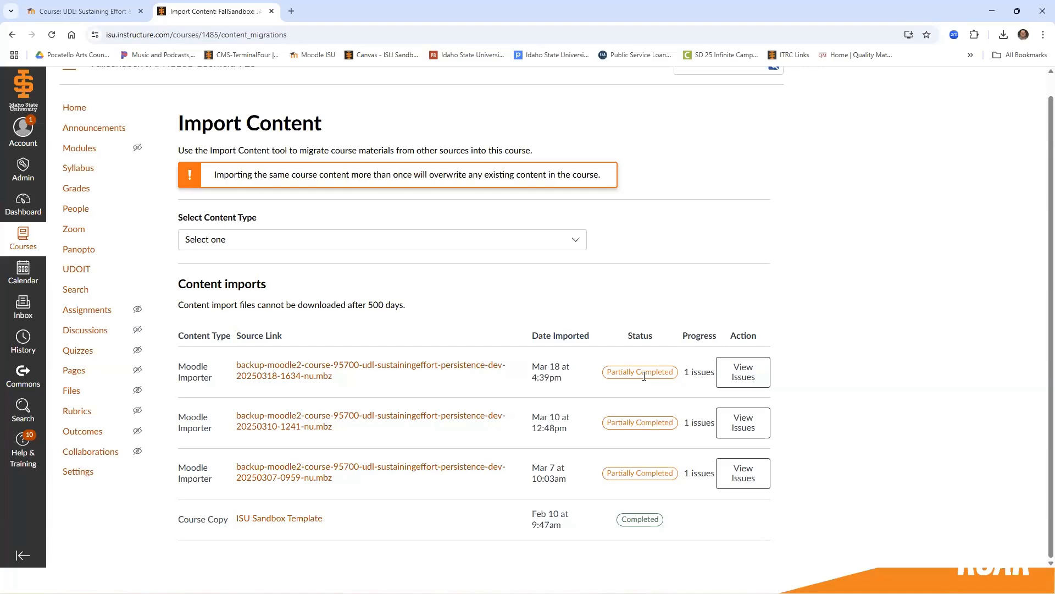
left_click(748, 374)
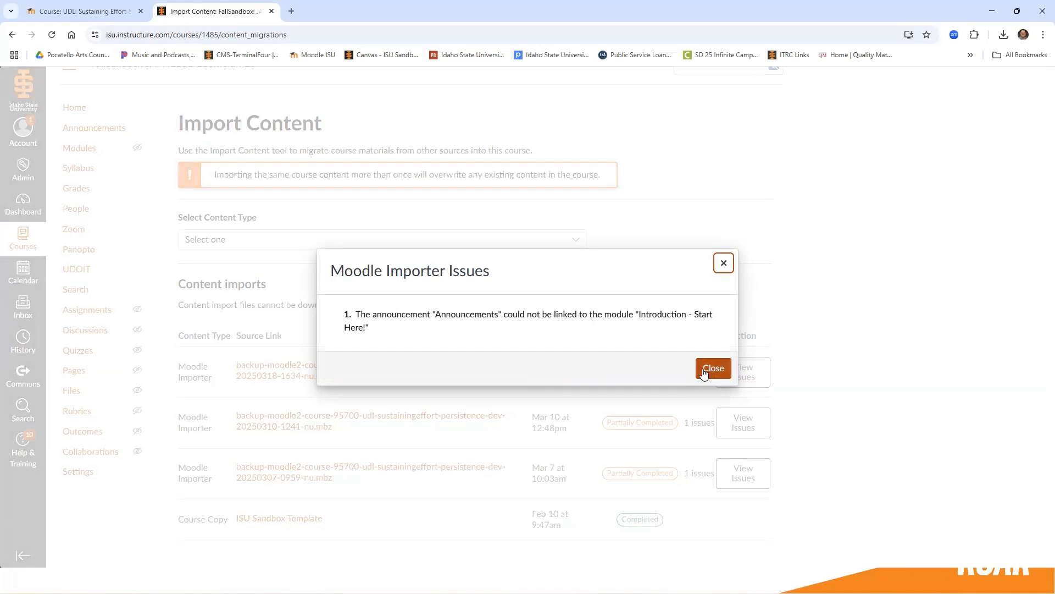
left_click(706, 378)
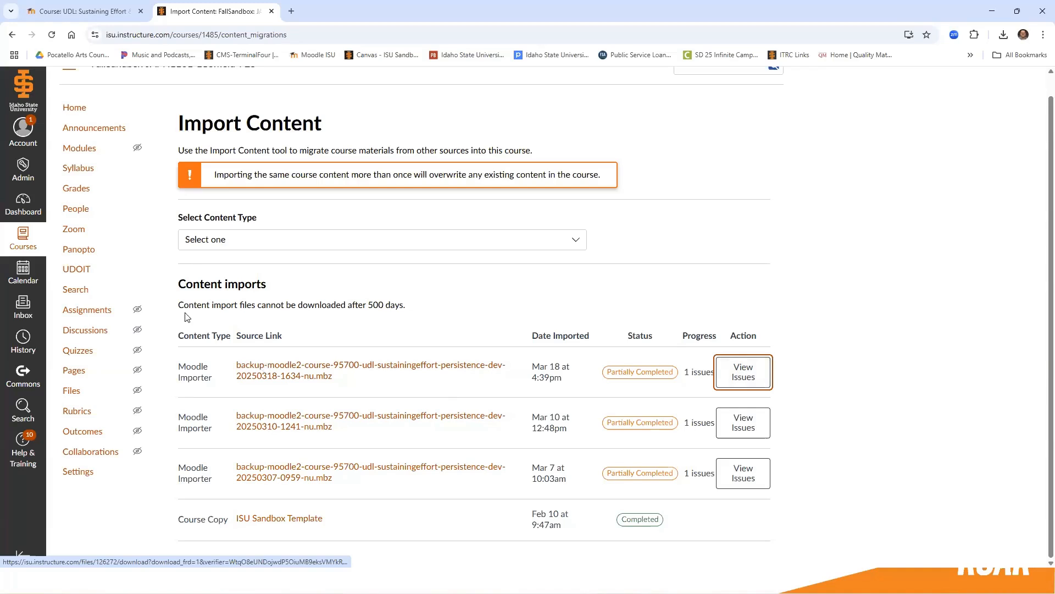
Look through the imported modules on the sandbox course's home page.
left_click(78, 113)
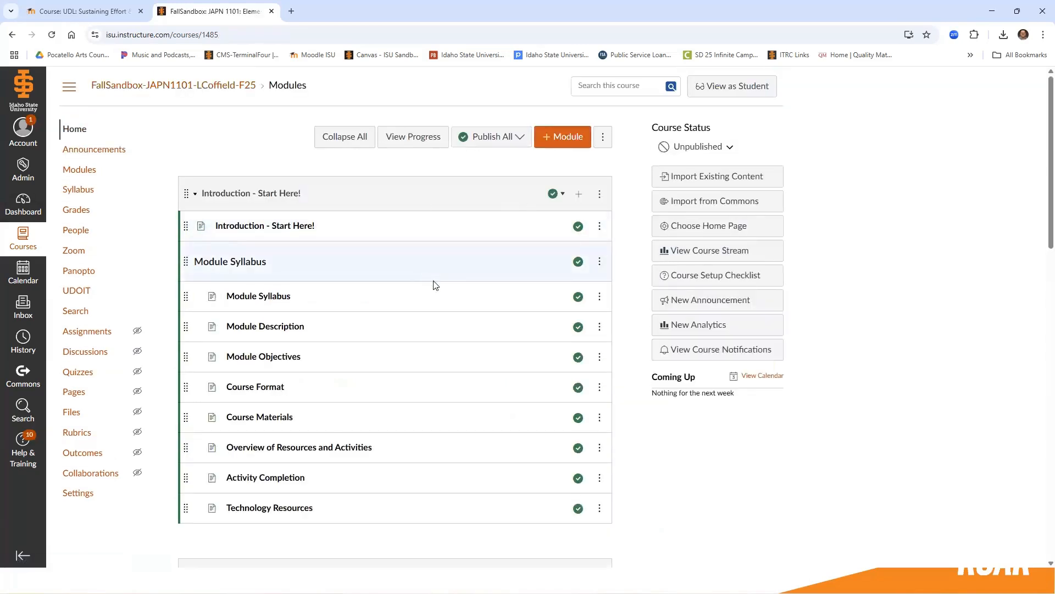
scroll(460, 270, "down", 3)
scroll(460, 269, "down", 4)
scroll(462, 259, "up", 2)
scroll(462, 260, "up", 5)
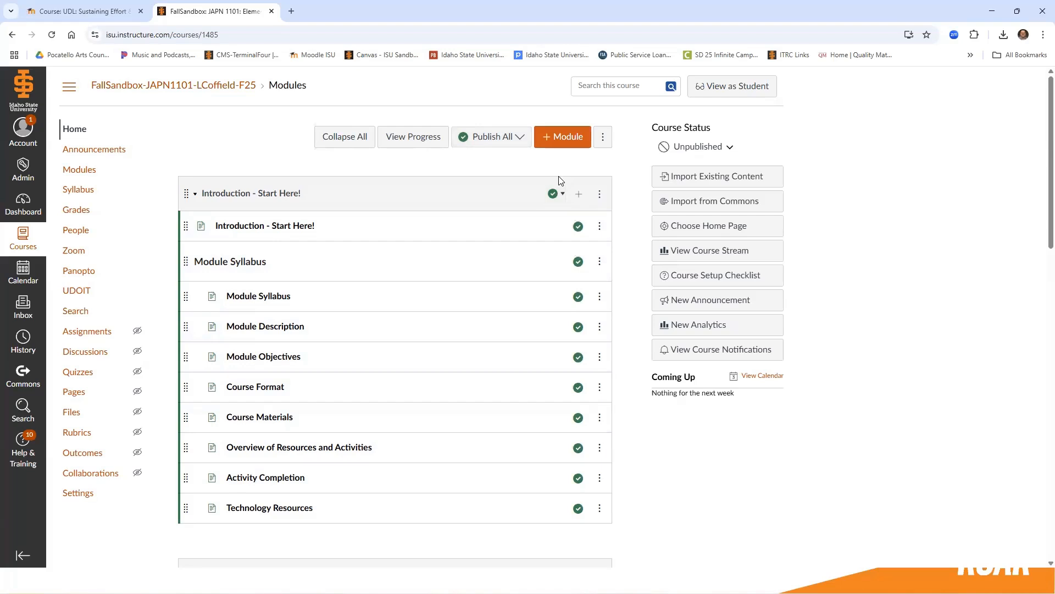
Unpublish all modules and items in the sandbox course.
left_click(517, 138)
left_click(503, 207)
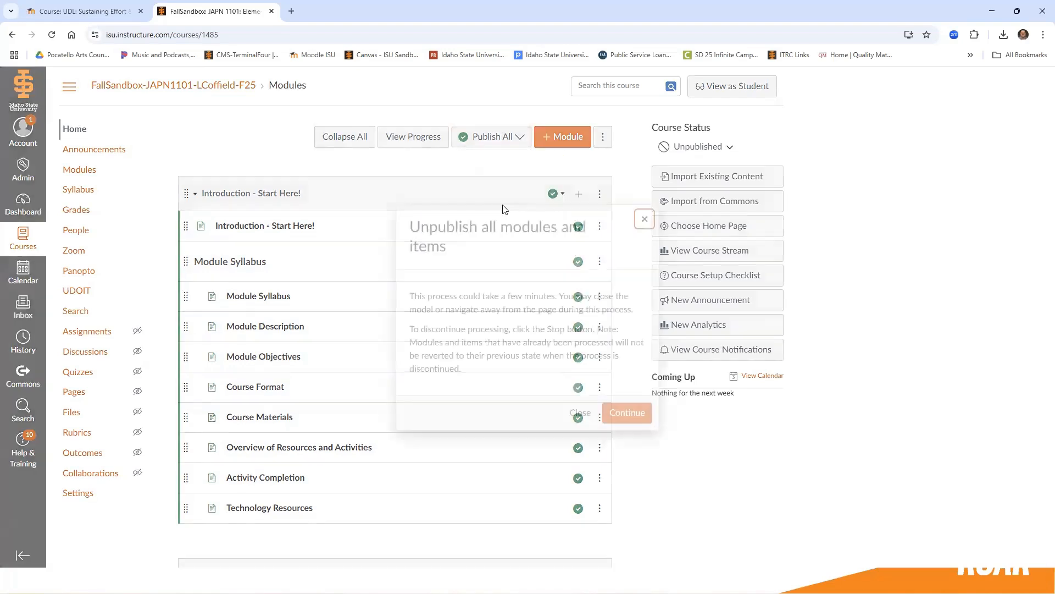
left_click(628, 412)
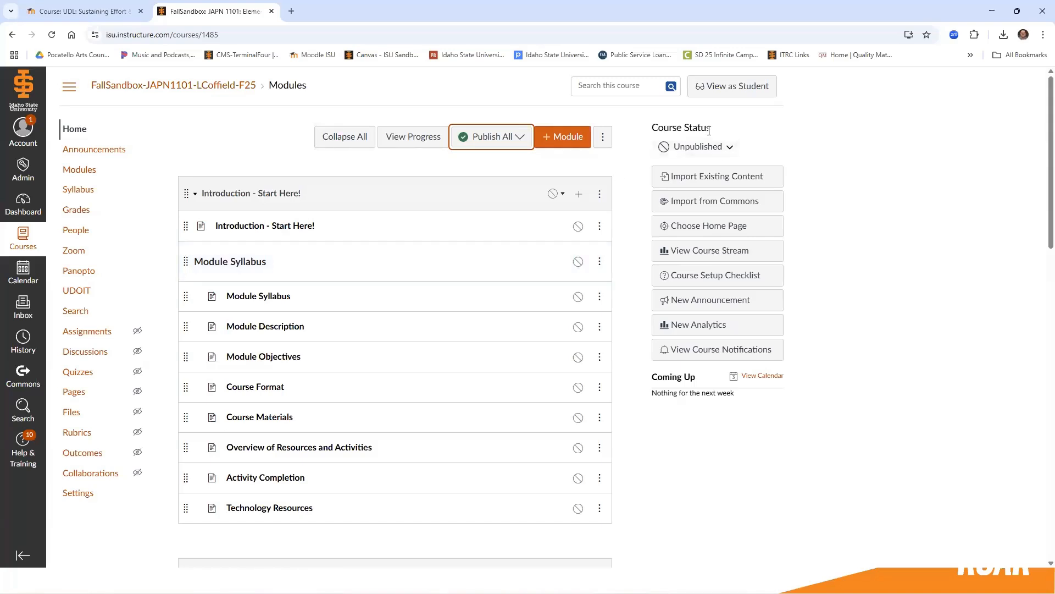
Publish the sandbox course and check its available state options.
left_click(730, 147)
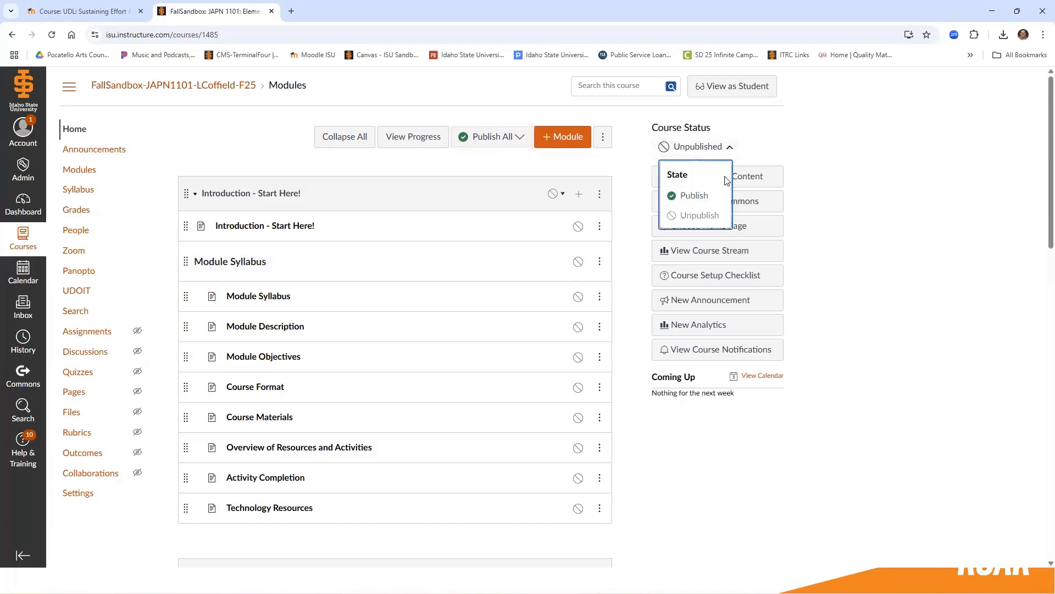
left_click(691, 196)
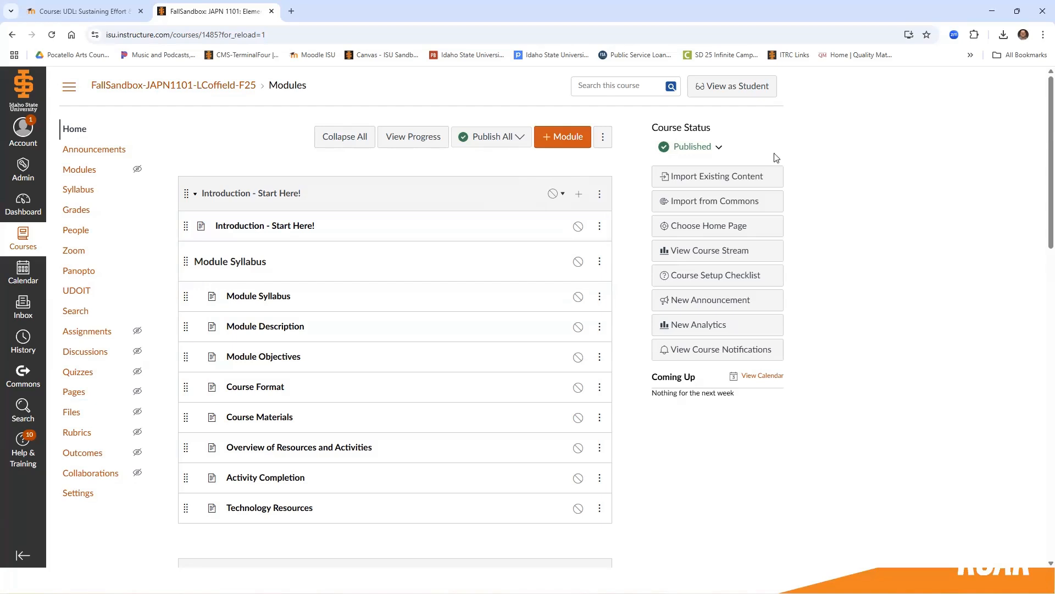
left_click(716, 149)
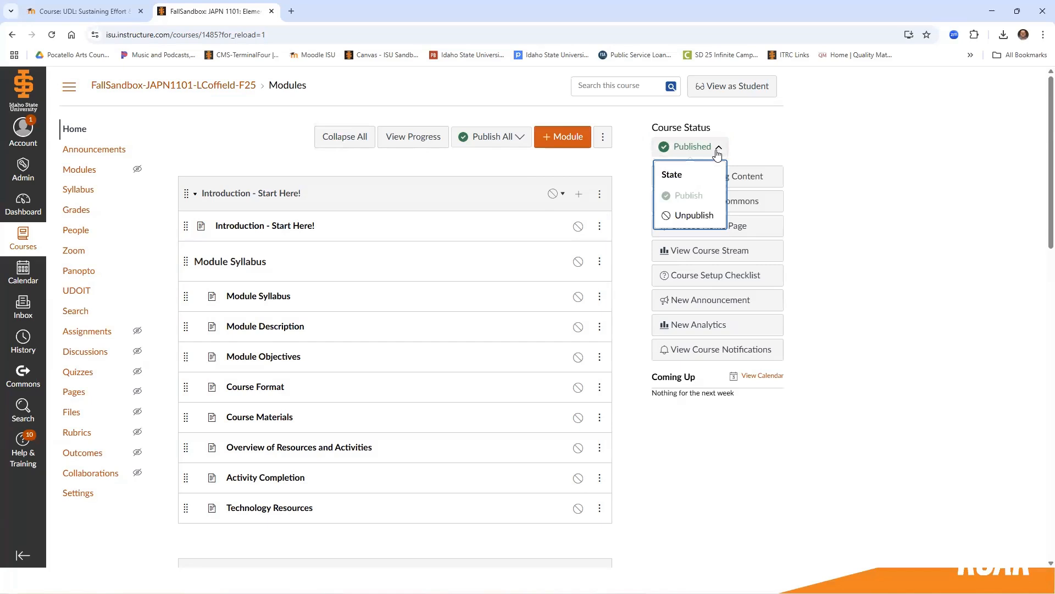
Review the bulk publishing options for the modules and view the course's gradebook, returning to the course home page.
left_click(507, 142)
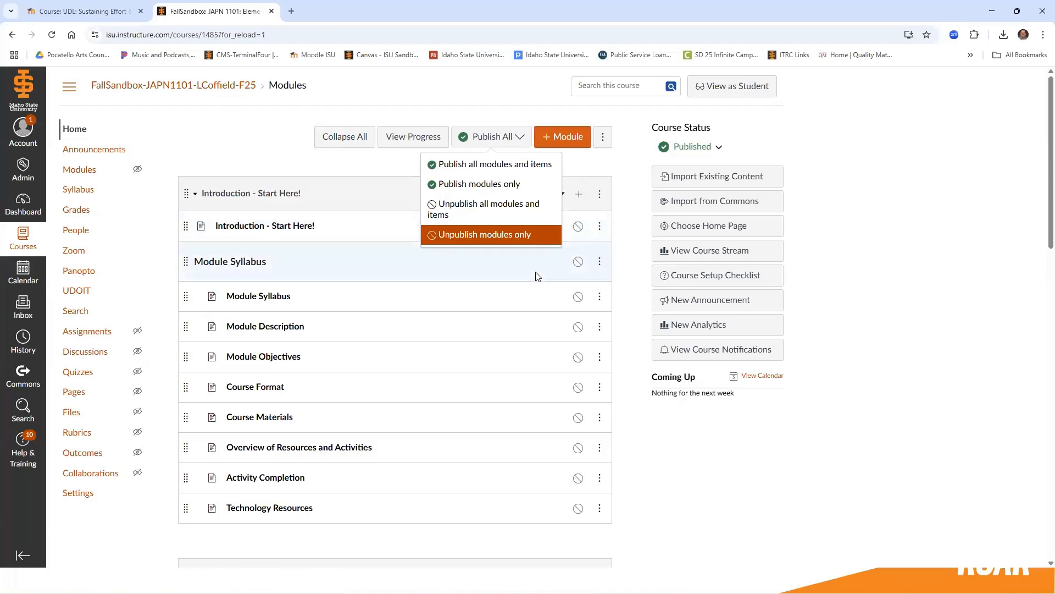
scroll(643, 437, "down", 3)
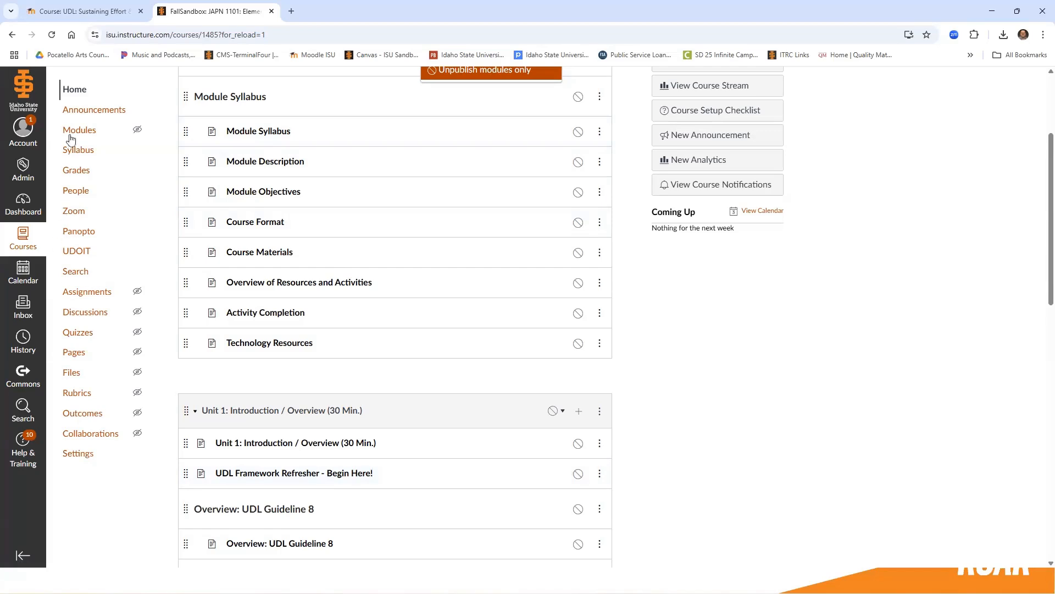
left_click(78, 170)
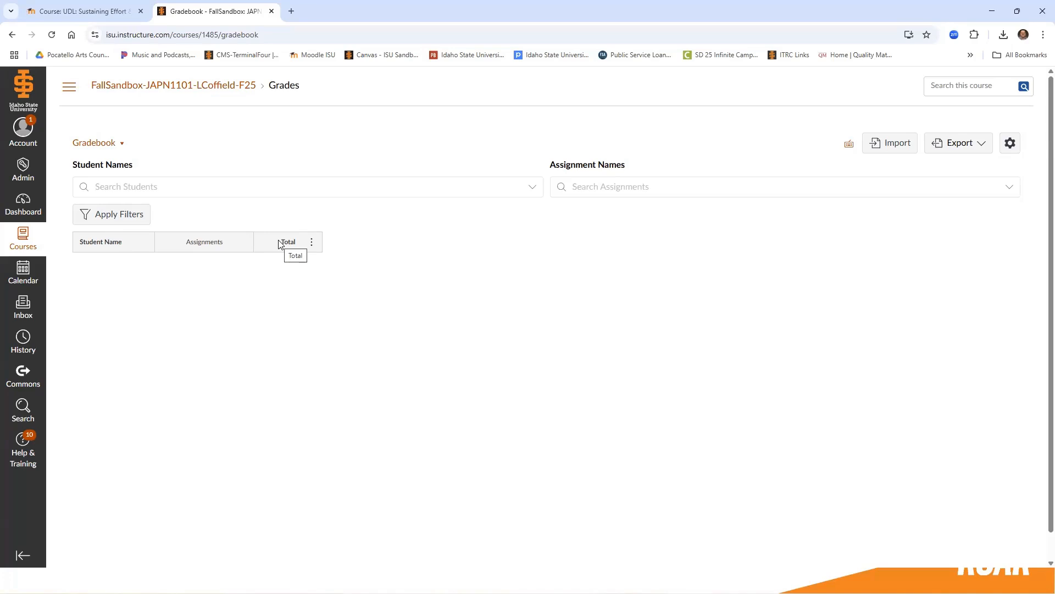
left_click(11, 34)
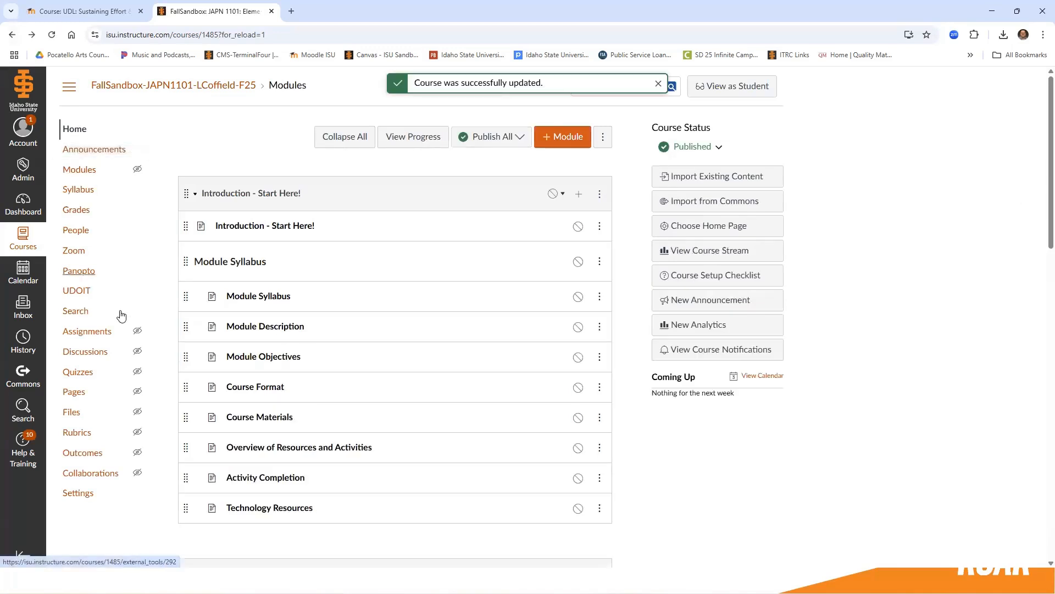
In the course's assignments, add an assignment group named Quizzes.
left_click(104, 333)
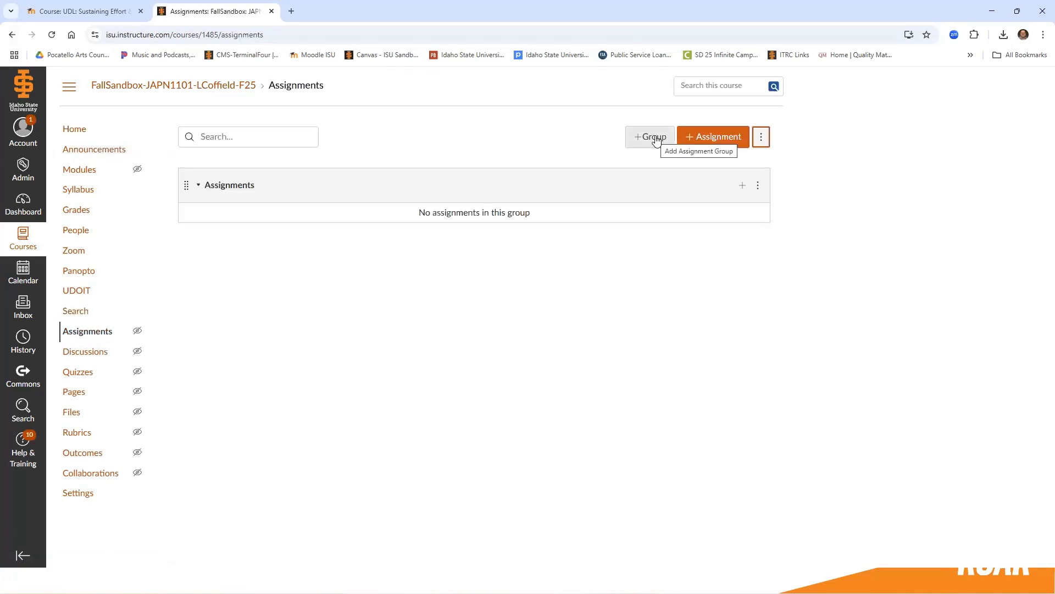
left_click(655, 140)
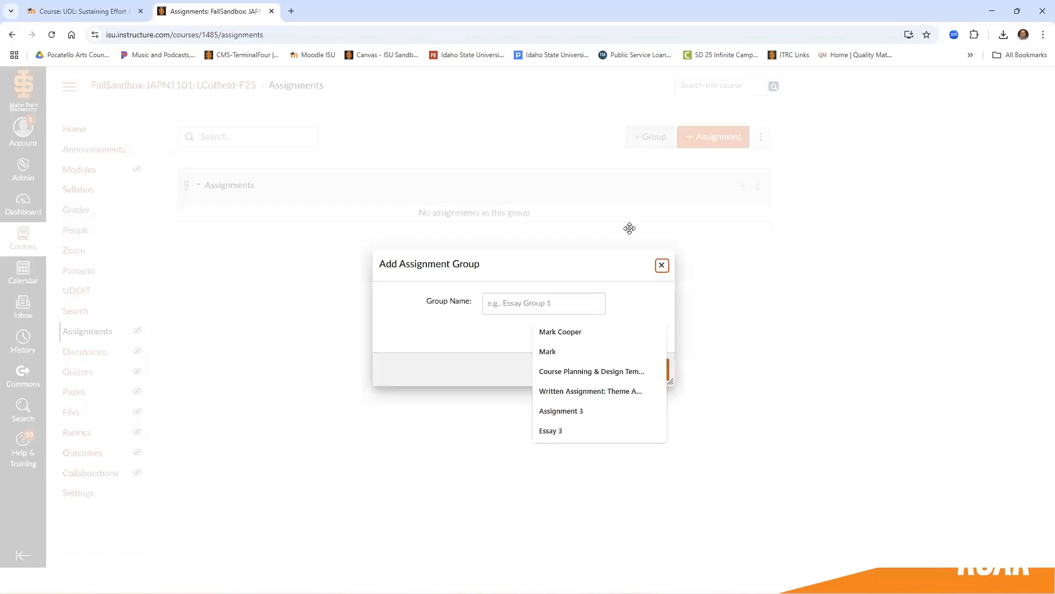
left_click(568, 301)
type("Quizzes")
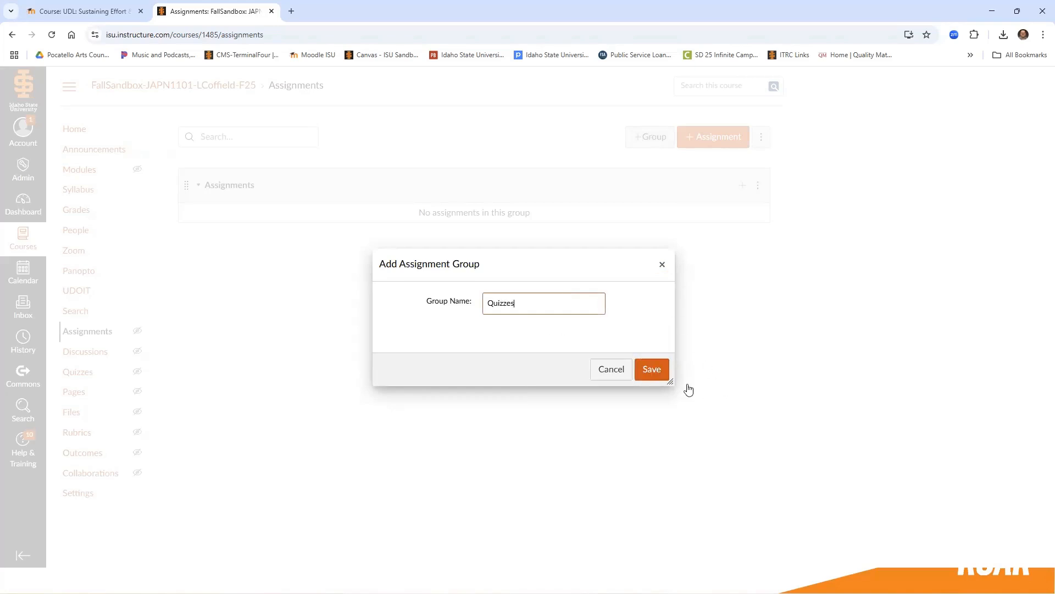
left_click(654, 368)
Add a second assignment group named Assignment.
left_click(642, 137)
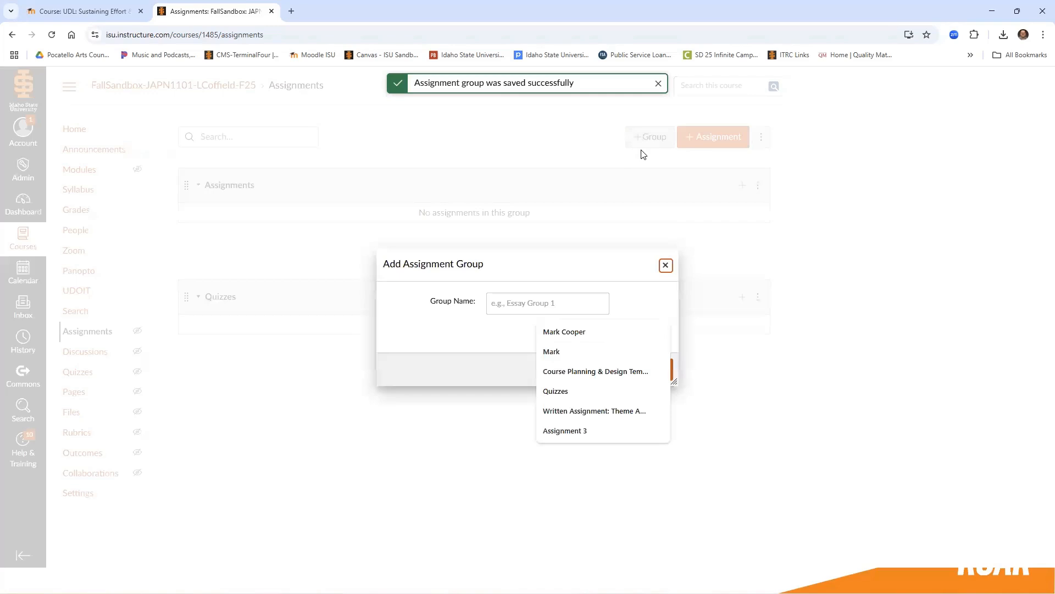
left_click(520, 307)
type("A")
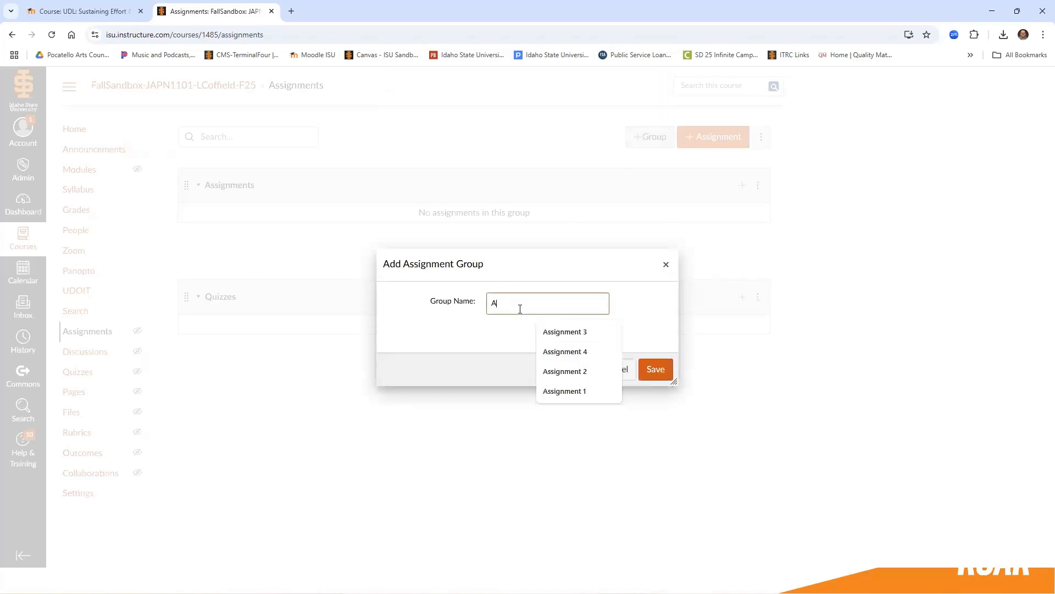
type("ssignment")
left_click(652, 376)
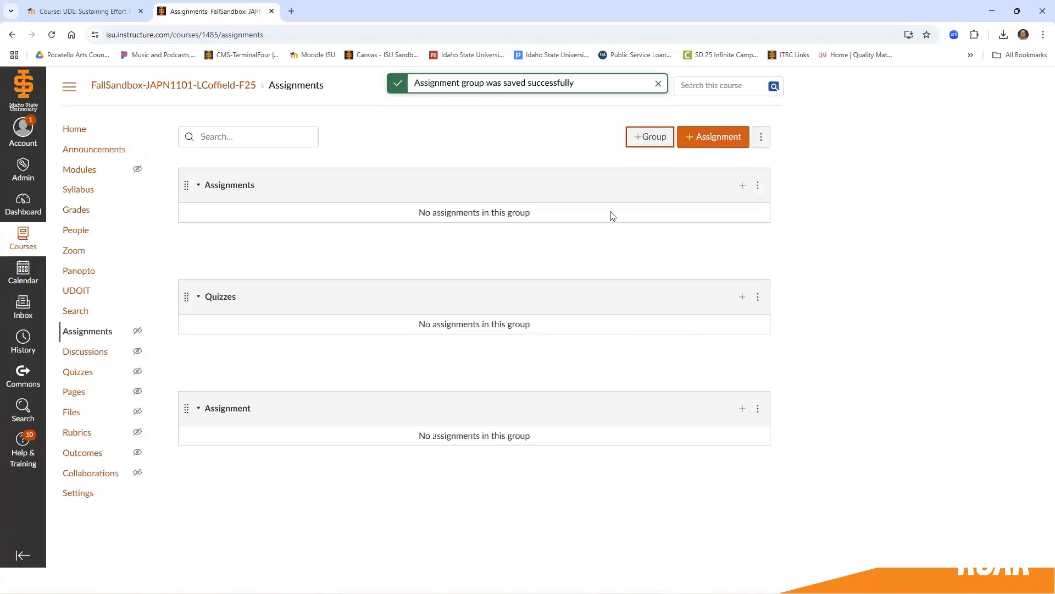
Add a third assignment group named Forums.
left_click(653, 137)
left_click(571, 304)
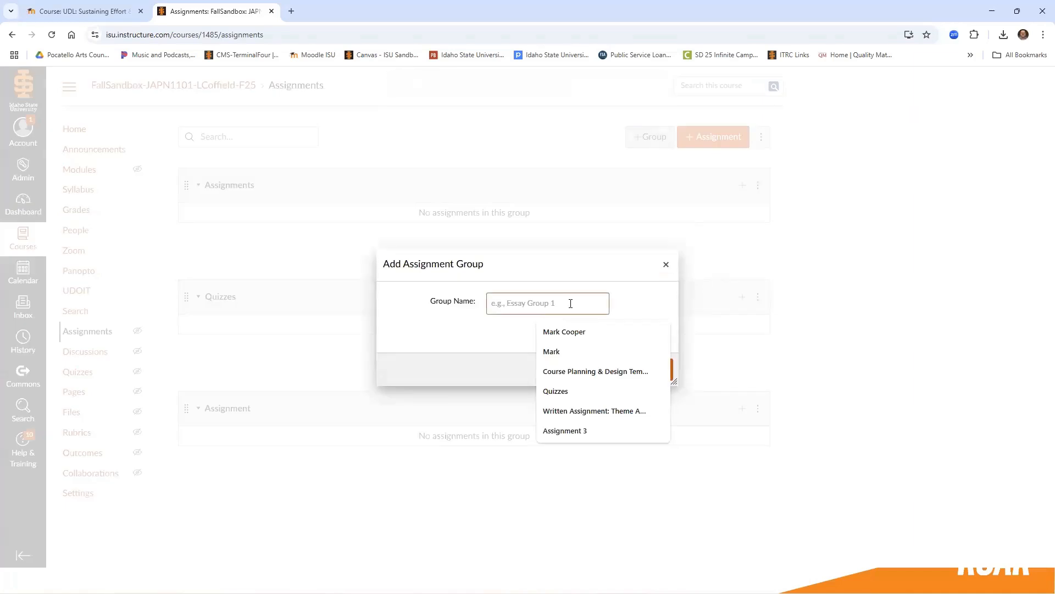
type("Forums")
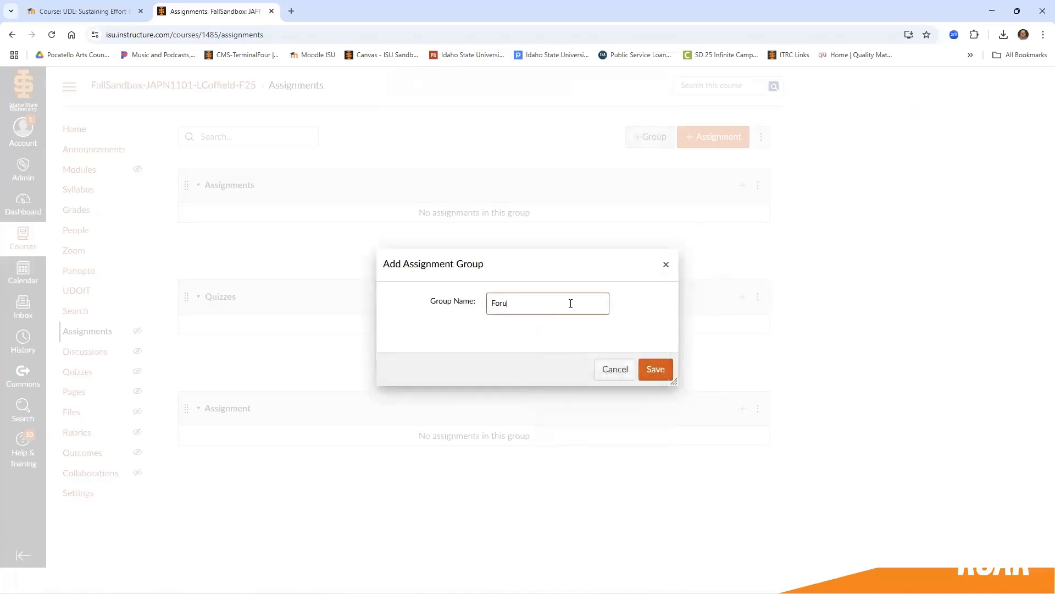
left_click(656, 370)
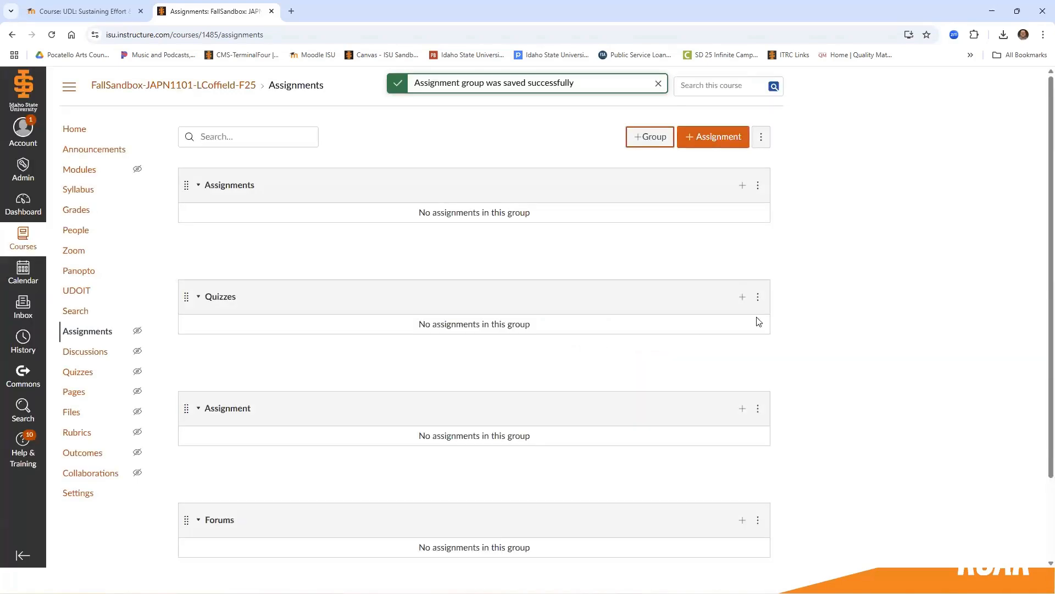
left_click(767, 141)
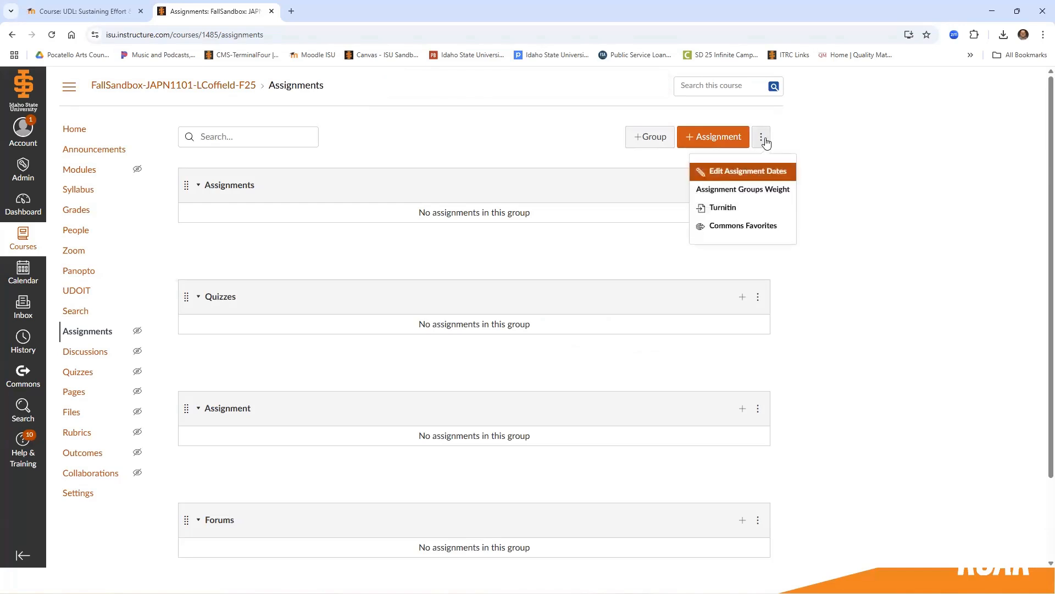
left_click(745, 192)
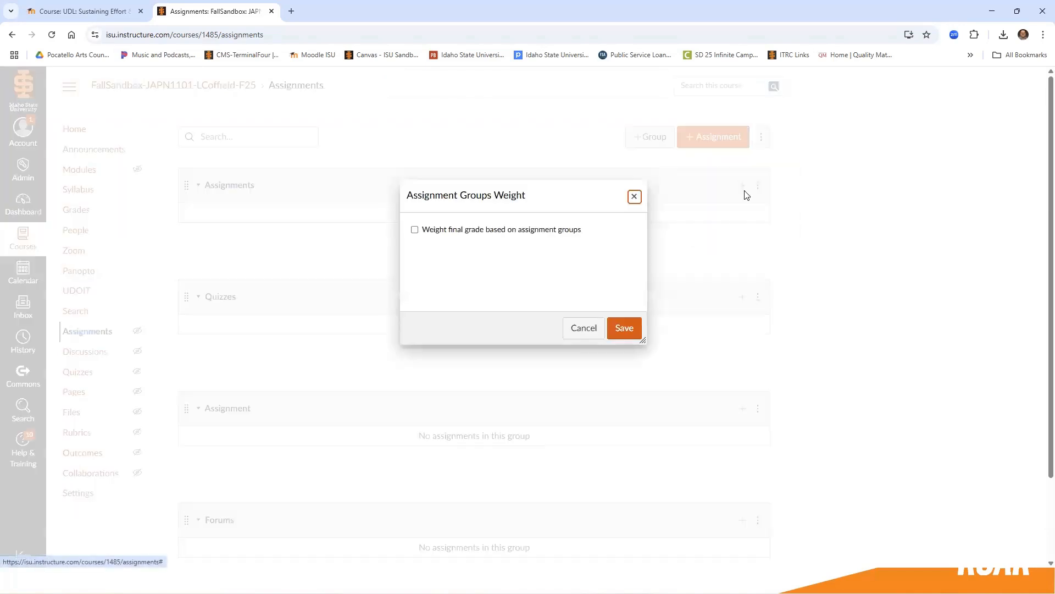
left_click(414, 231)
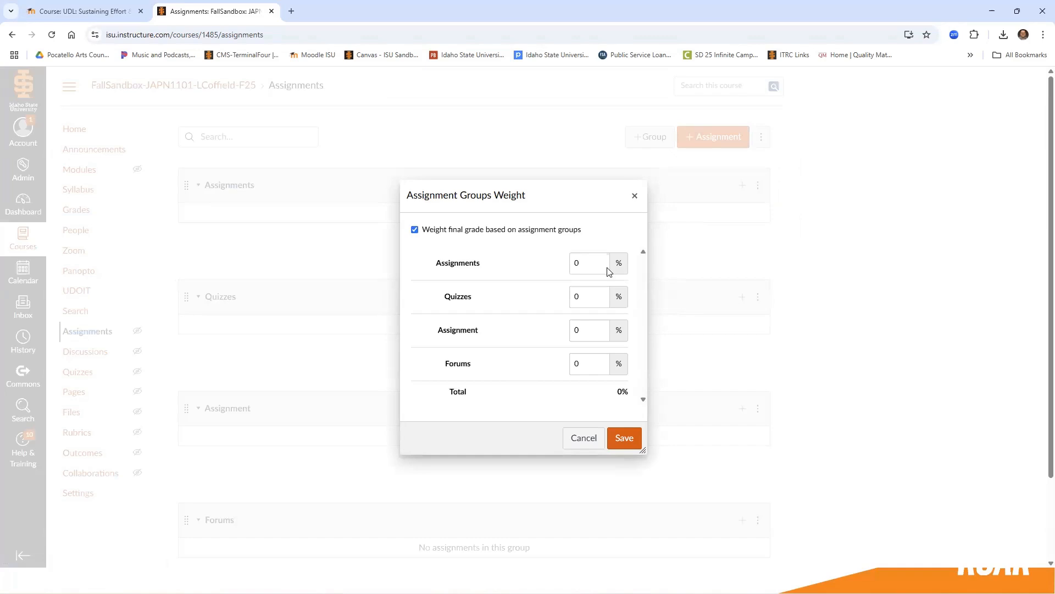
left_click(593, 265)
left_click(618, 266)
left_click(581, 262)
left_click(634, 198)
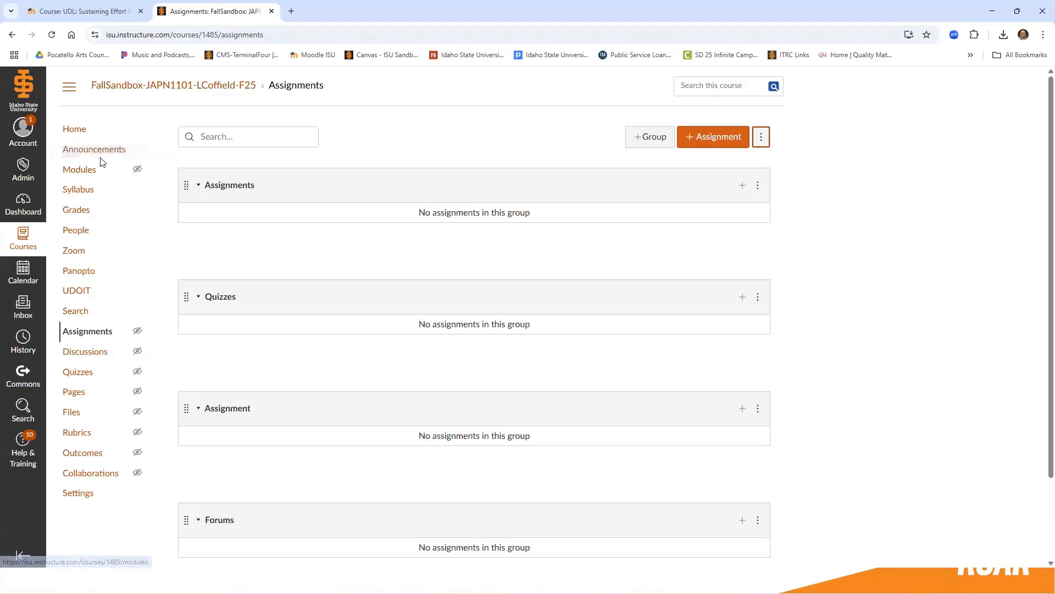
Open the course's gradebook from the assignments page.
left_click(73, 210)
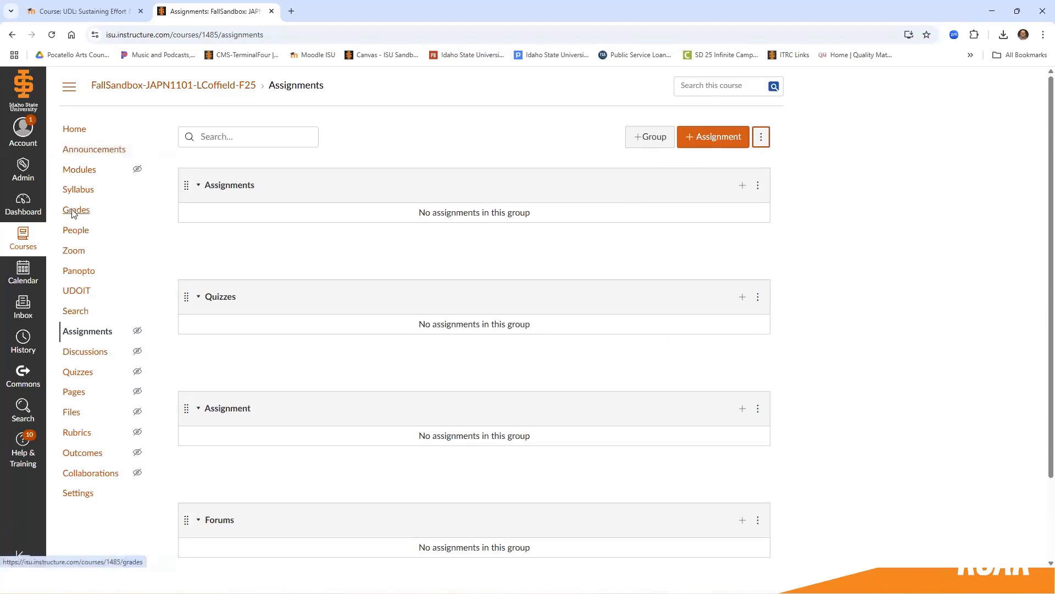